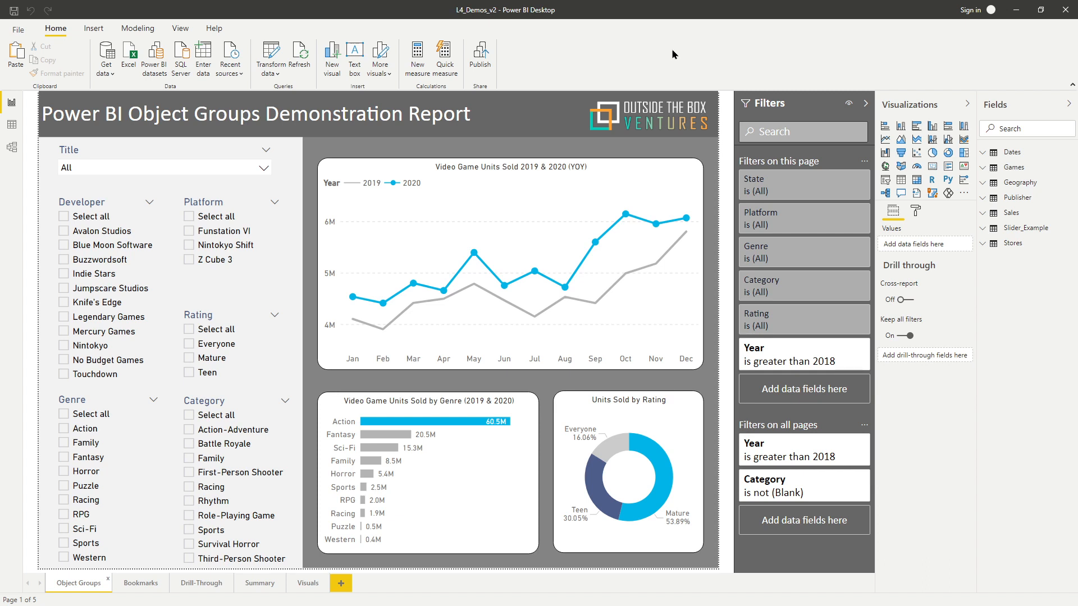
# Show the Bookmarks and Selection panes for the Object Groups page
pyautogui.click(180, 28)
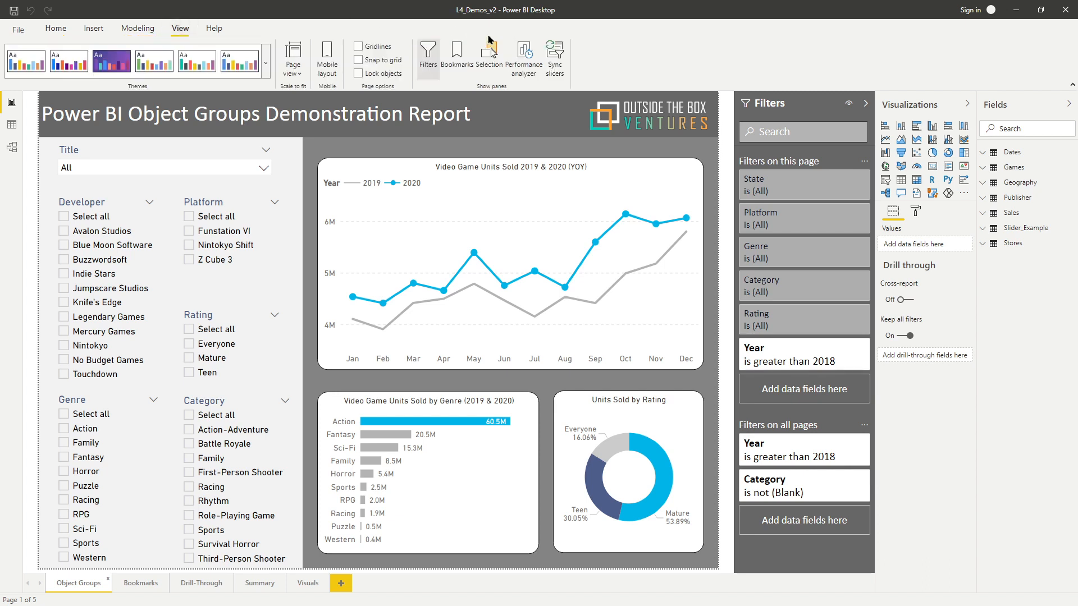
pyautogui.click(456, 55)
pyautogui.click(488, 58)
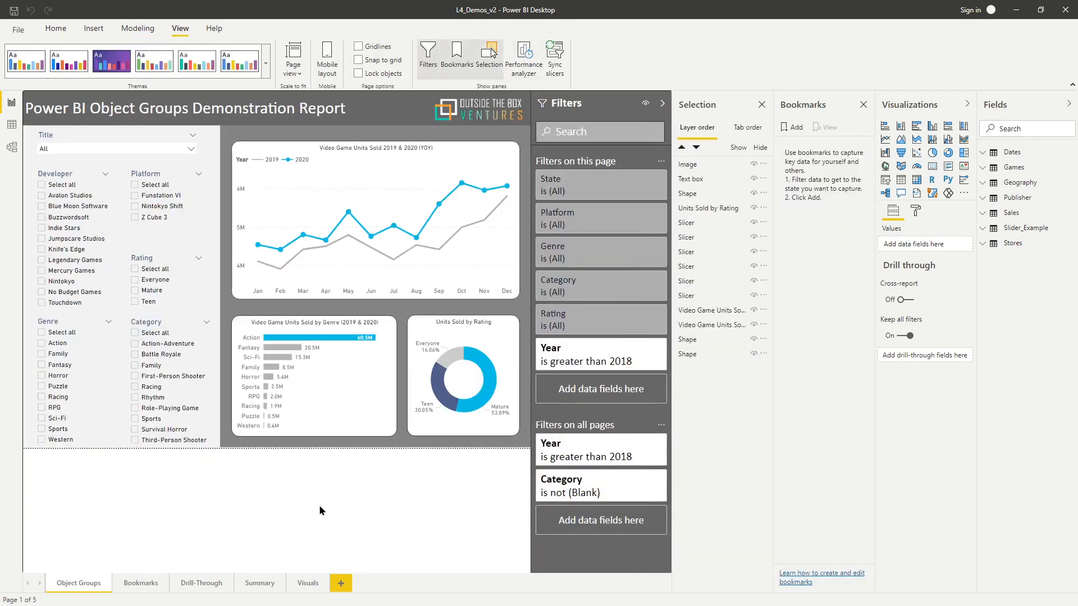
# Move the Video Game Units Sold 2019 & 2020 line chart from the Bookmarks page to the Object Groups page
pyautogui.click(137, 581)
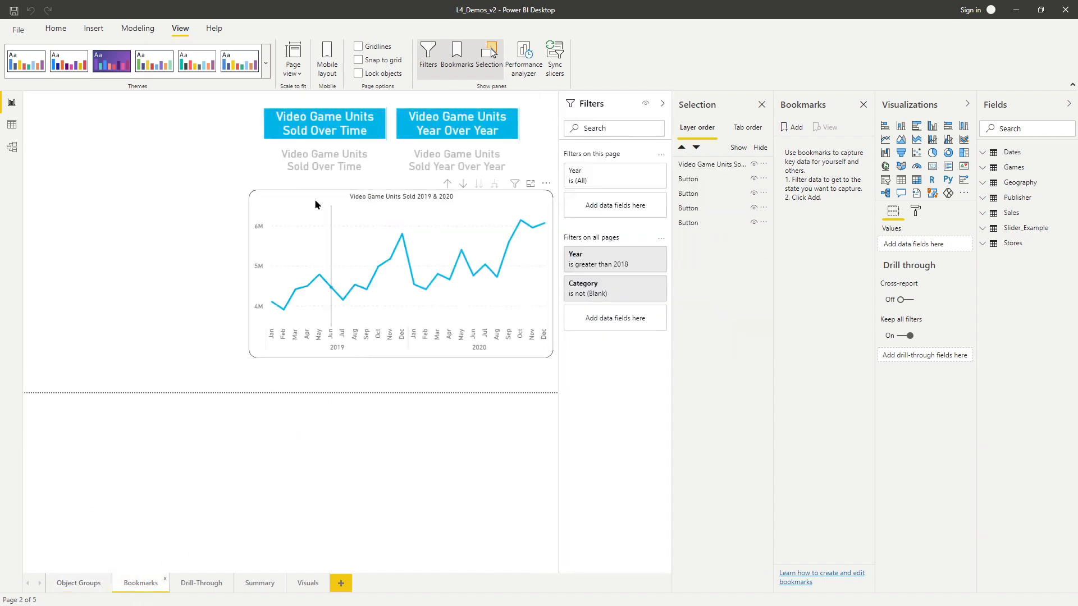
pyautogui.moveTo(327, 198); pyautogui.dragTo(321, 203)
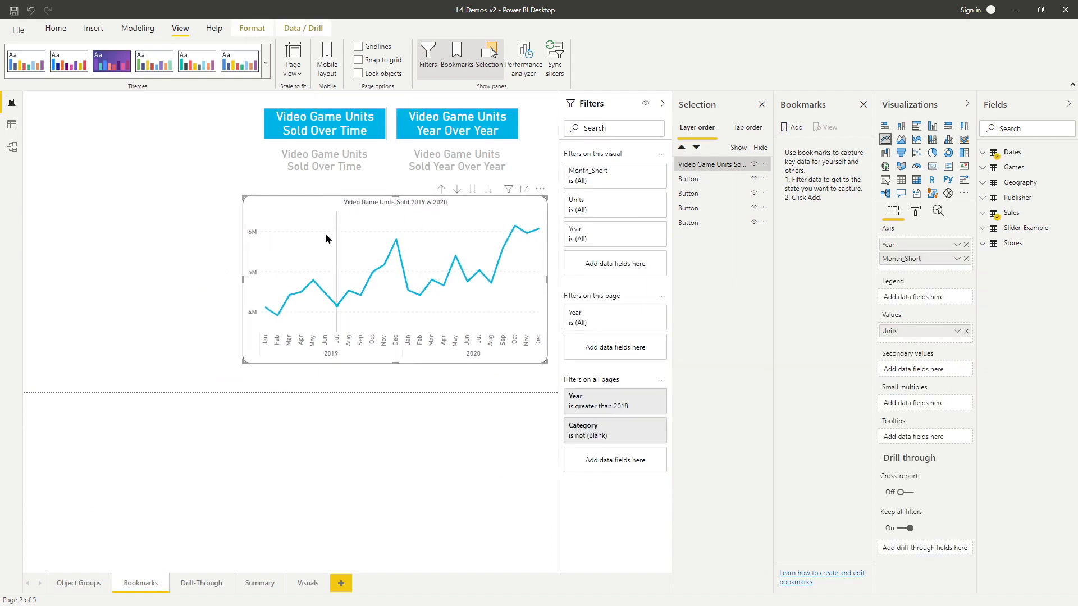
pyautogui.click(78, 584)
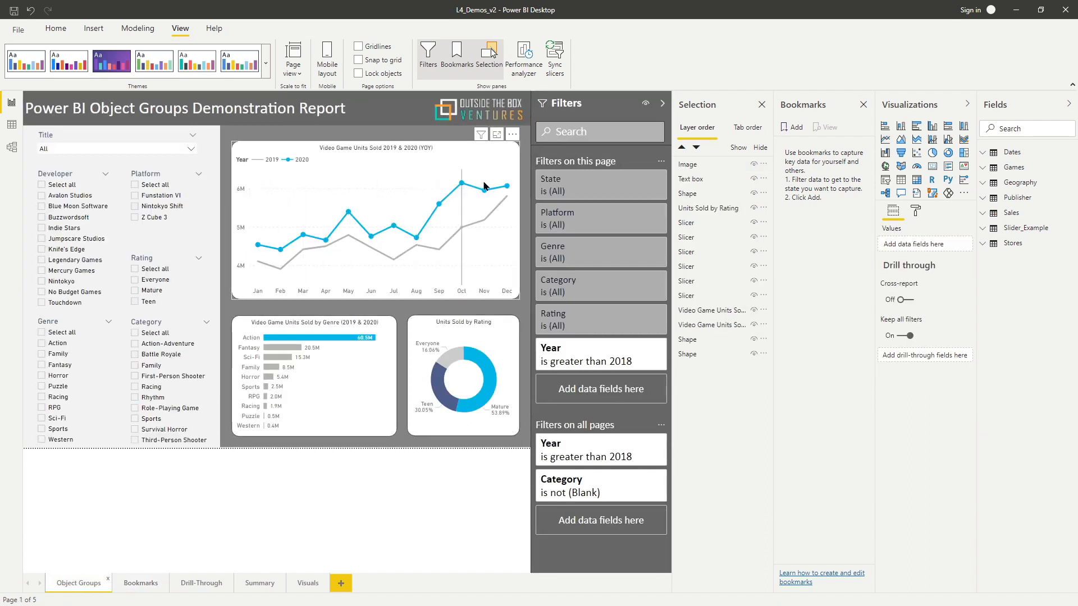
pyautogui.click(137, 584)
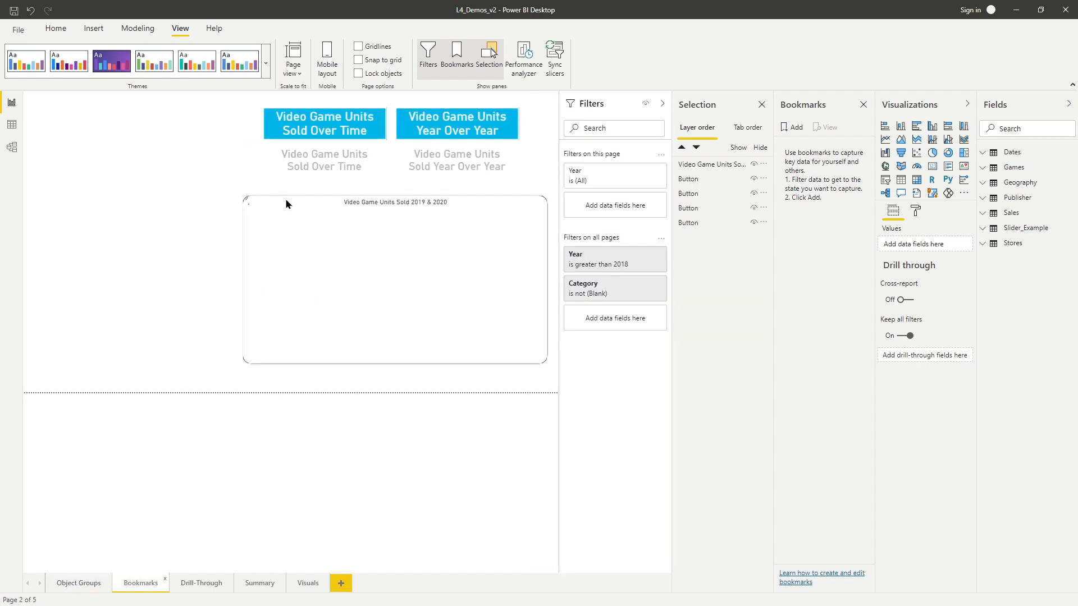
pyautogui.moveTo(273, 256)
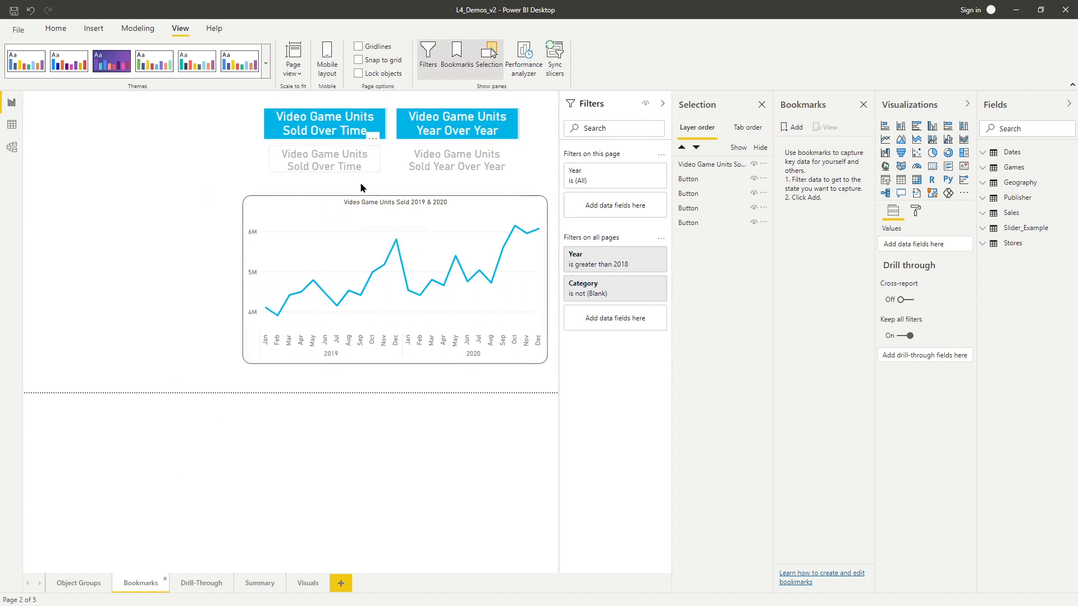
pyautogui.click(360, 204)
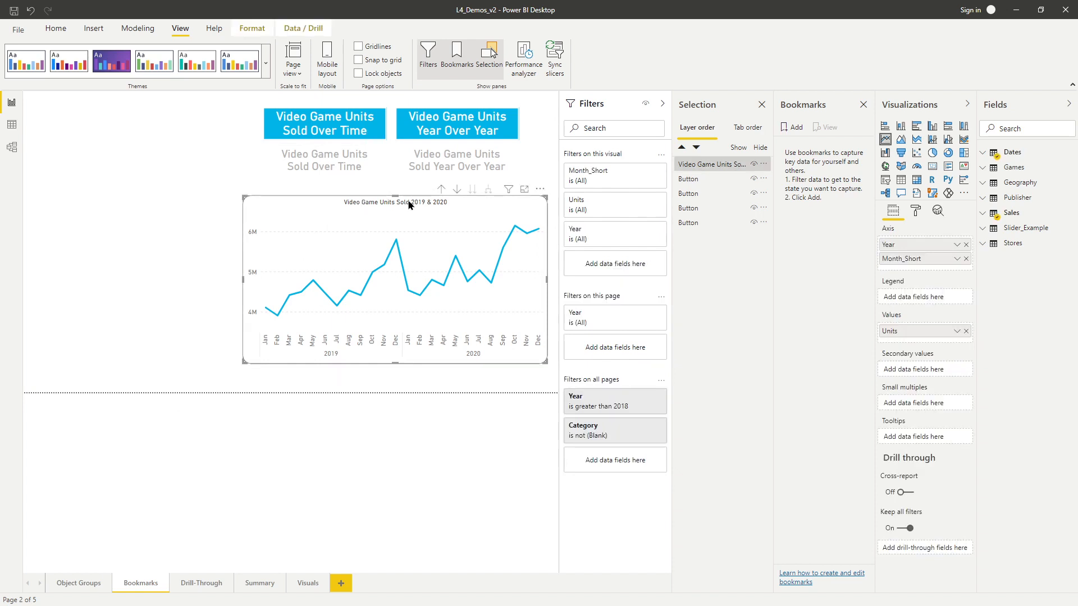
pyautogui.press('Delete')
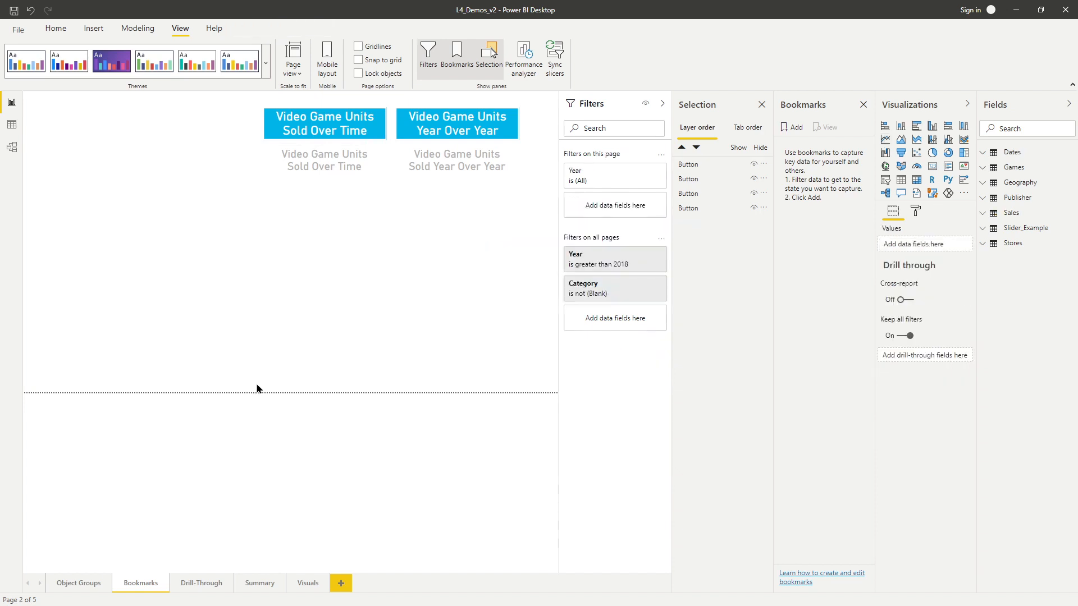
pyautogui.click(79, 583)
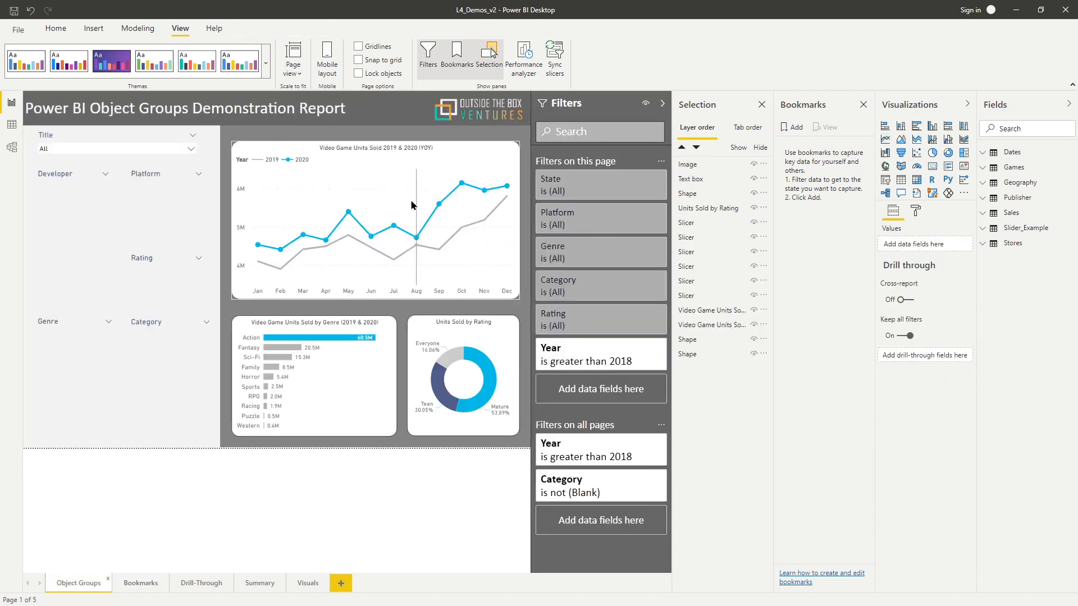
pyautogui.hotkey('ctrl', 'v')
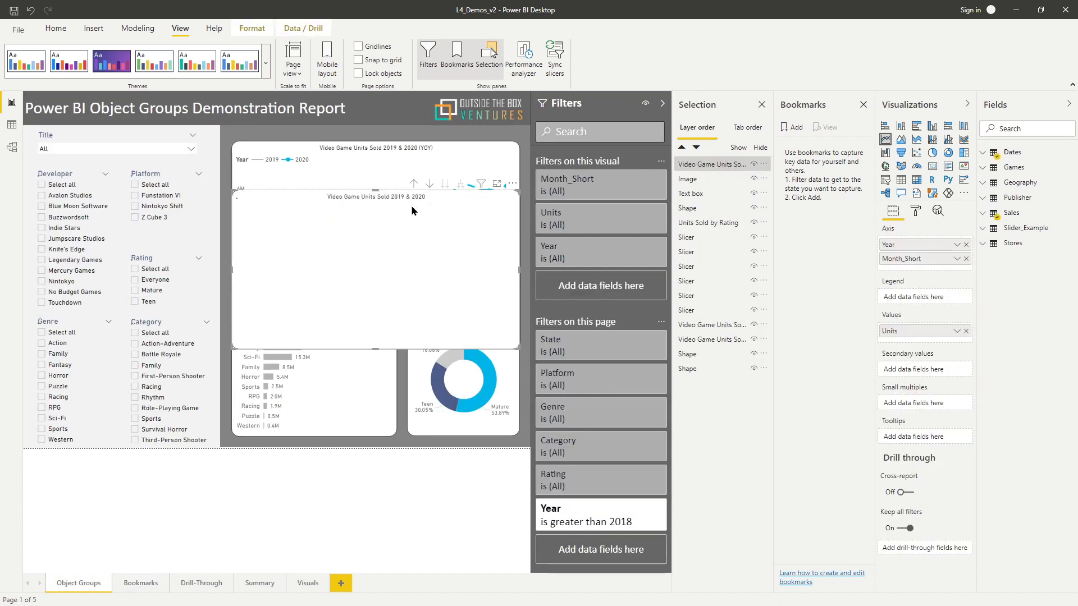
pyautogui.moveTo(413, 200); pyautogui.dragTo(241, 152)
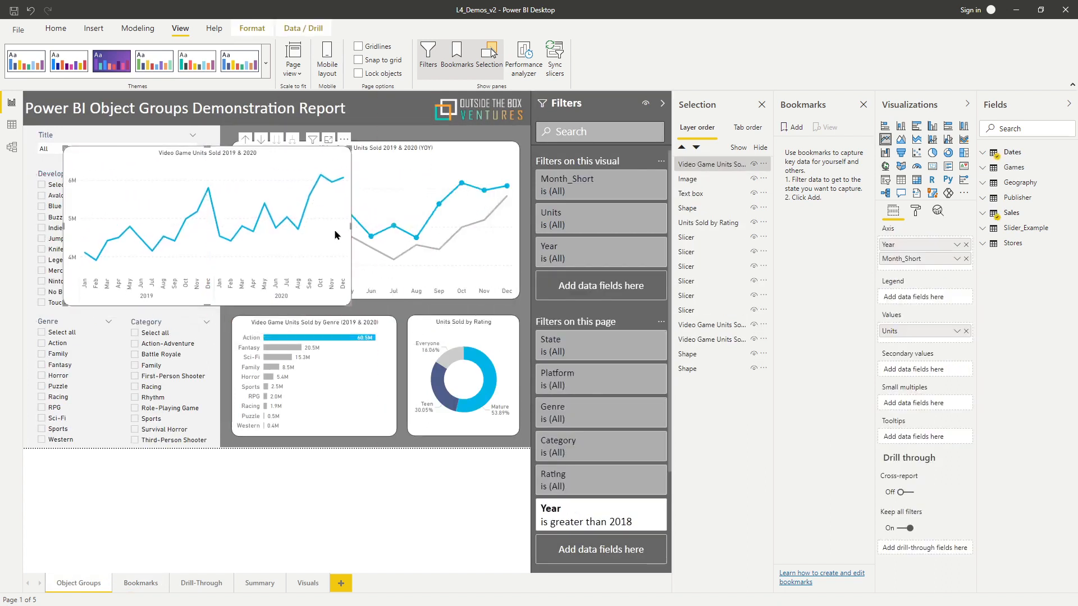
# Reduce the heights of the genre bar chart and the Units Sold by Rating donut chart by lowering their upper edges
pyautogui.click(292, 331)
pyautogui.moveTo(313, 315)
pyautogui.mouseDown()
pyautogui.moveTo(307, 327)
pyautogui.moveTo(318, 329)
pyautogui.mouseUp()
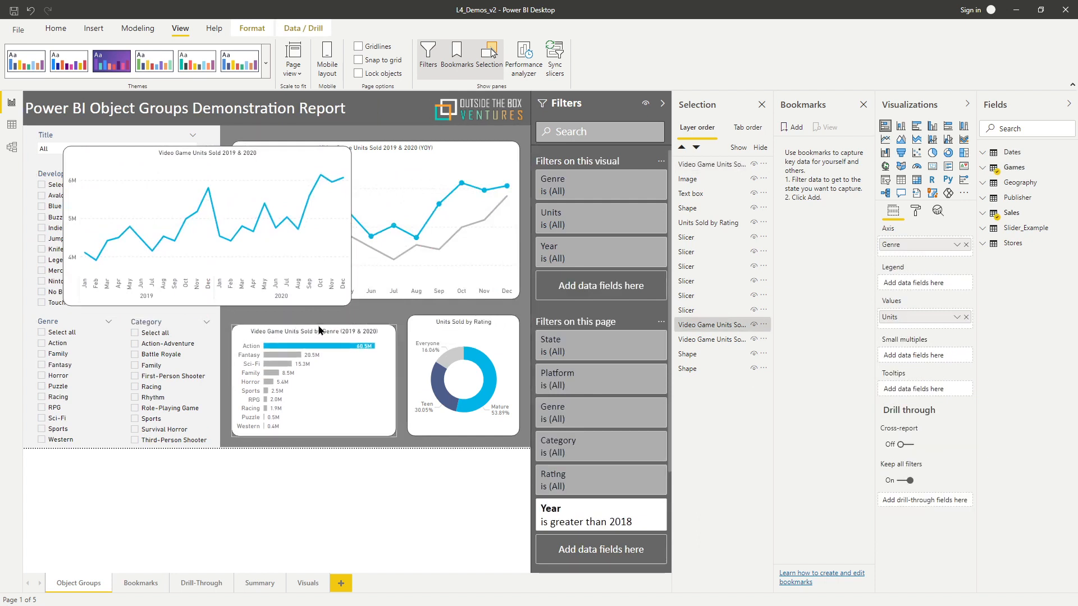
pyautogui.click(456, 324)
pyautogui.moveTo(461, 315); pyautogui.dragTo(470, 328)
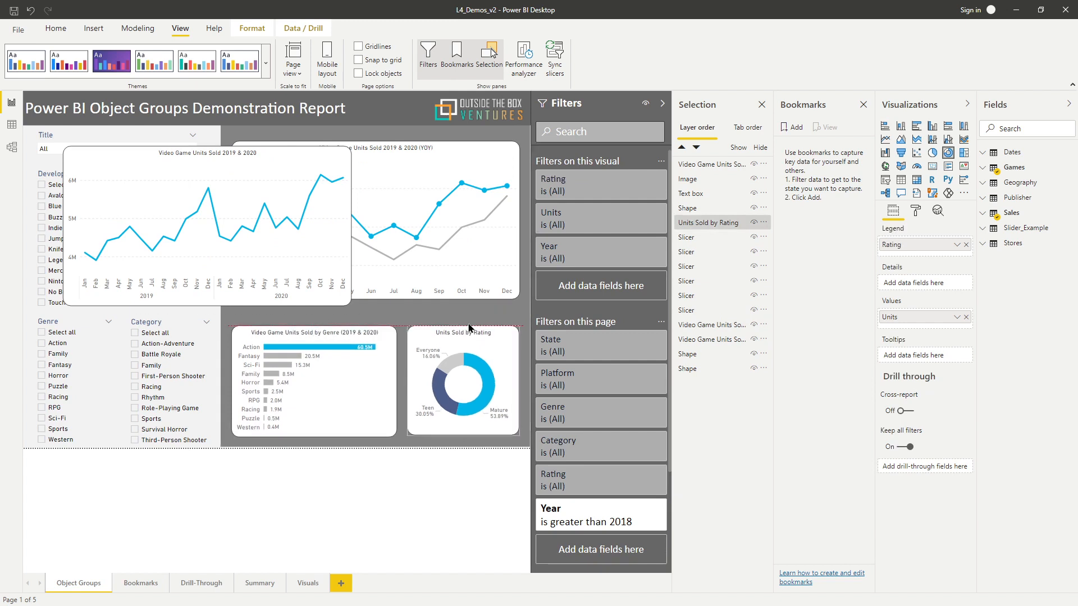
# Shrink and lower the YOY line chart to just above the lower charts, and place the moved line chart over it at matching size
pyautogui.click(402, 144)
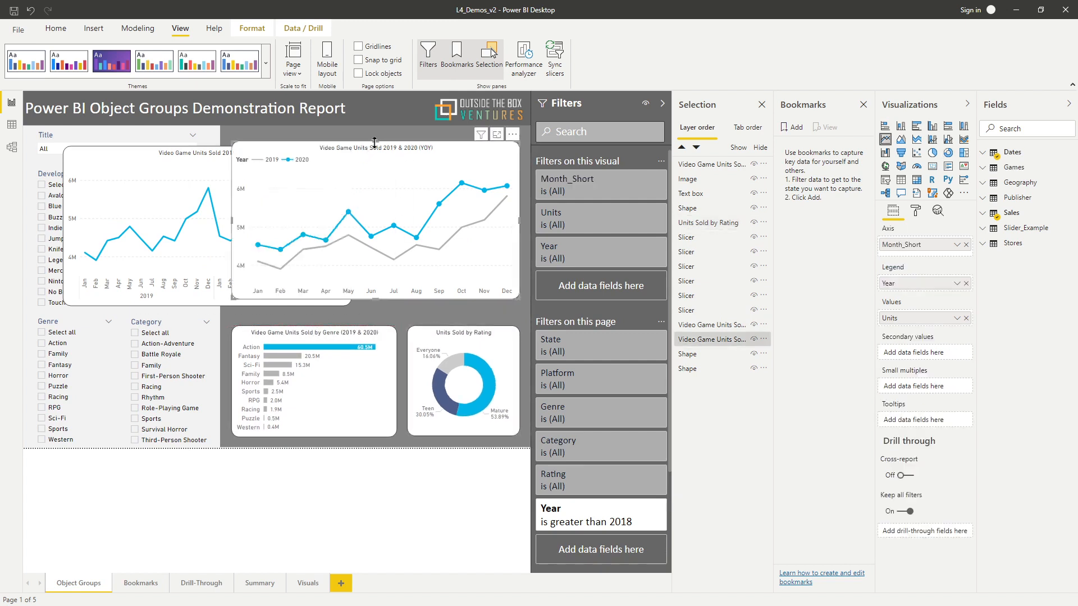
pyautogui.moveTo(374, 142); pyautogui.dragTo(416, 173)
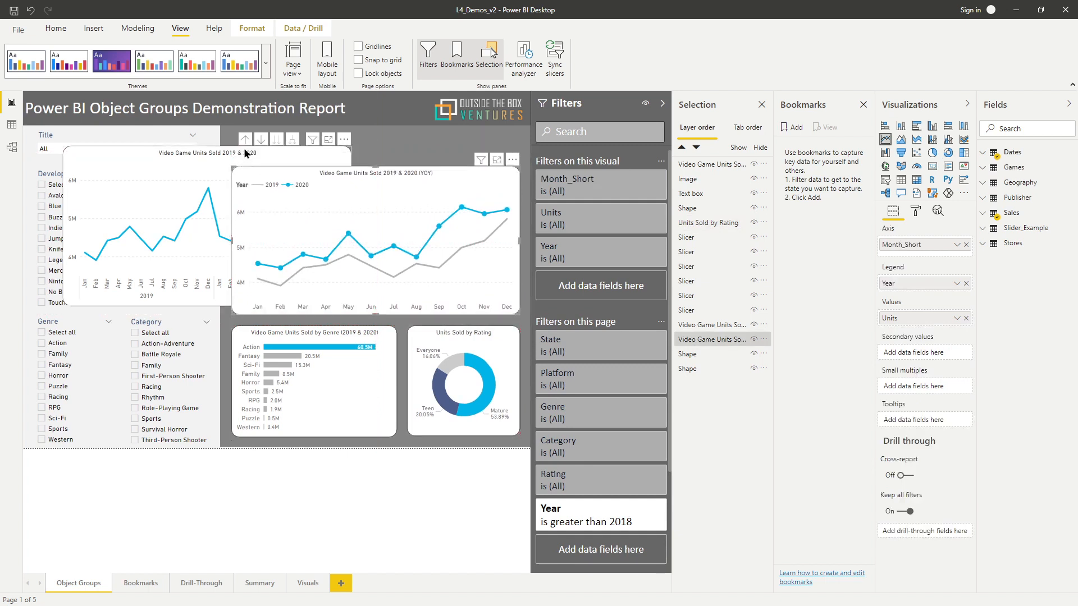
pyautogui.click(245, 153)
pyautogui.moveTo(212, 157); pyautogui.dragTo(354, 133)
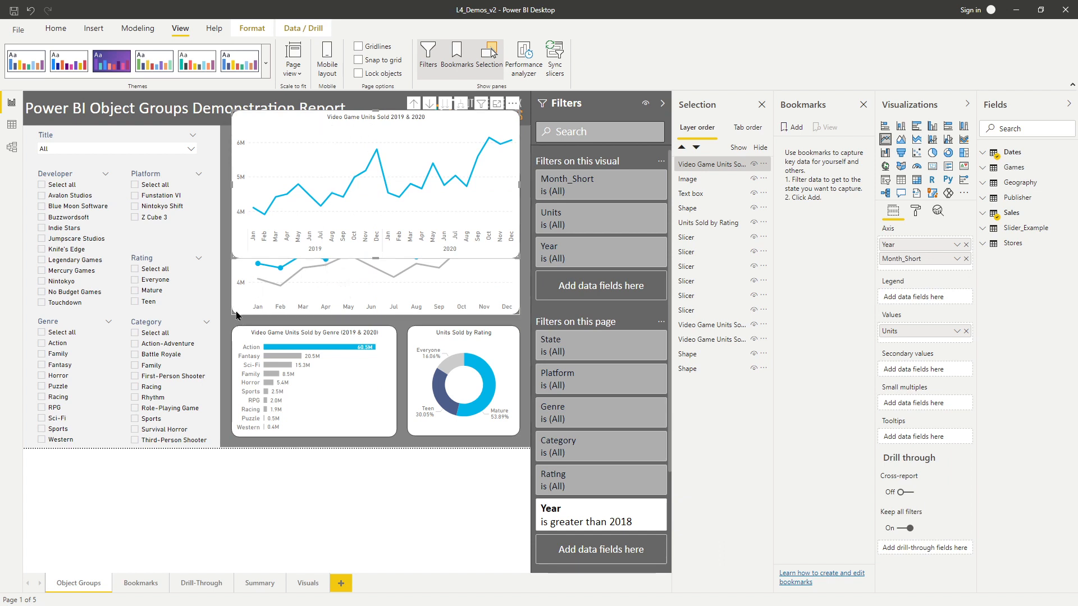
# Bring the YOY line chart to the front and align the Video Game Units Sold 2019 & 2020 chart directly behind it
pyautogui.click(276, 493)
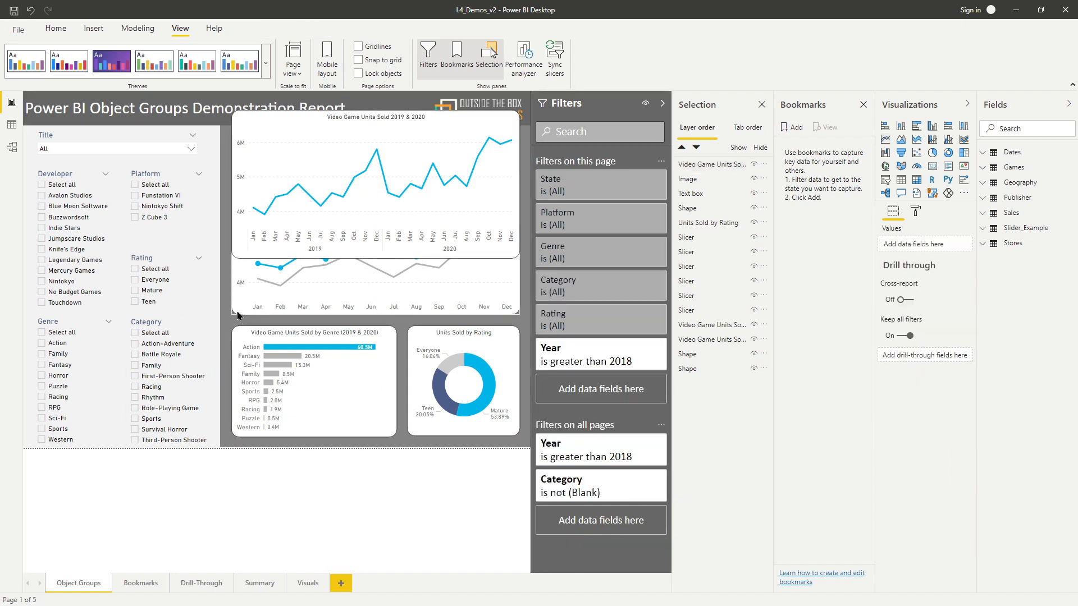
pyautogui.click(238, 314)
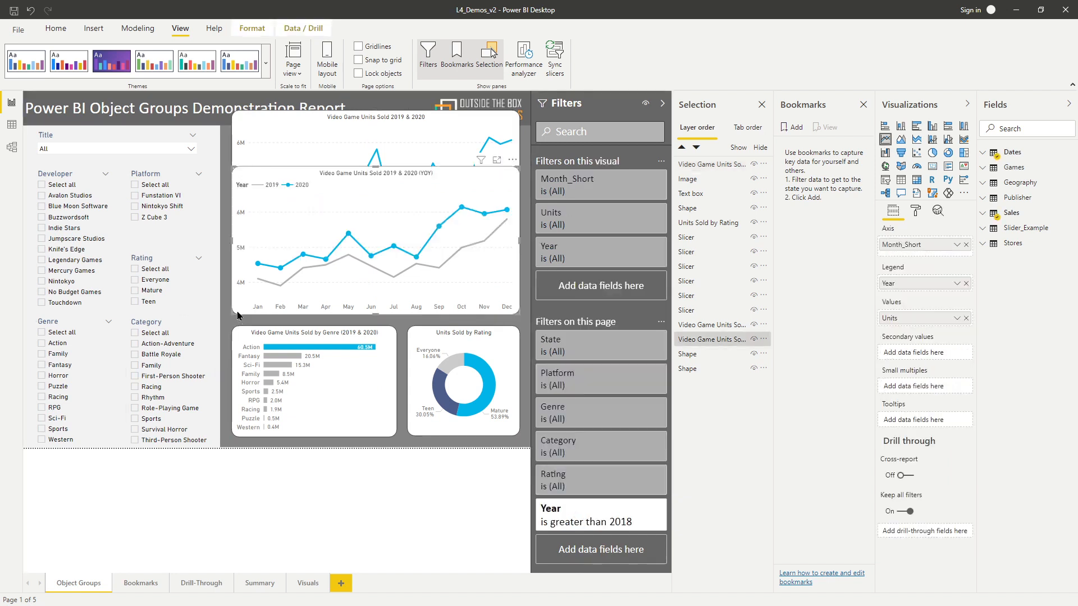
pyautogui.click(251, 30)
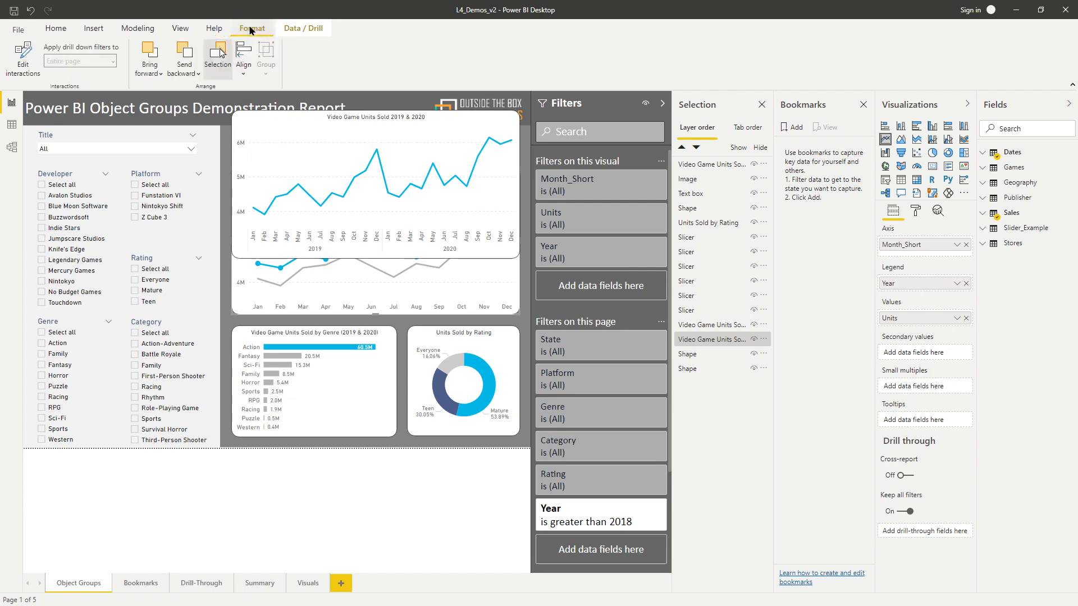
pyautogui.click(160, 73)
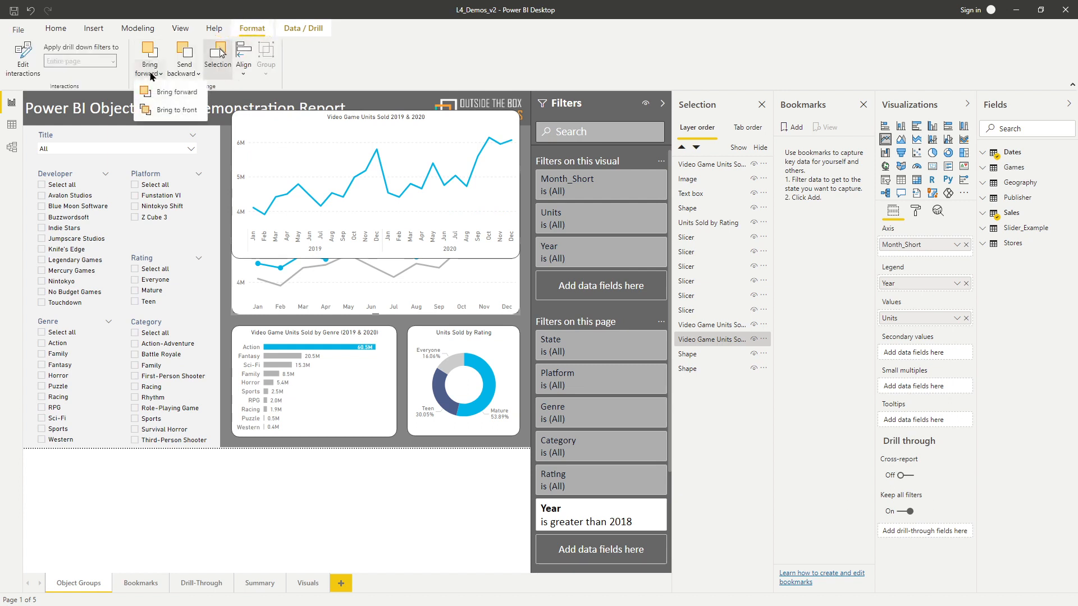
pyautogui.click(169, 109)
pyautogui.click(310, 516)
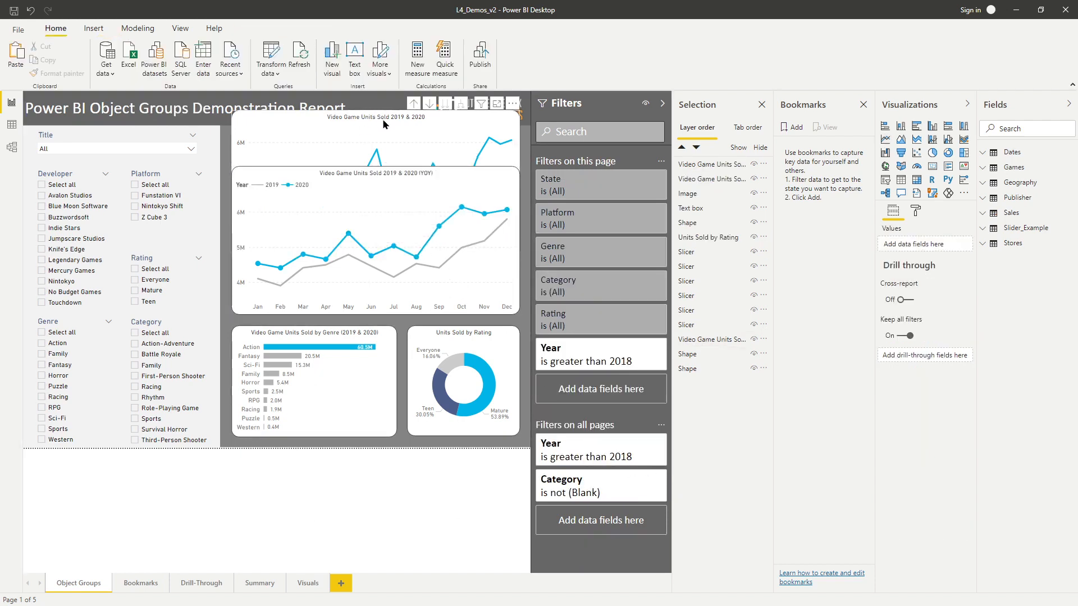
pyautogui.moveTo(380, 120); pyautogui.dragTo(385, 180)
pyautogui.click(386, 463)
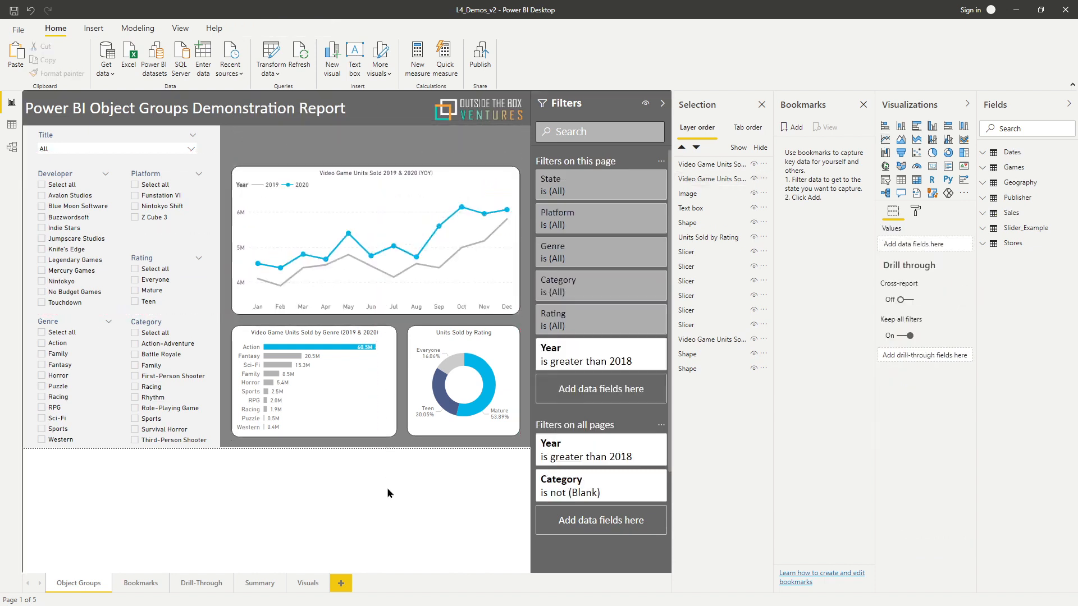
# Shift the YOY line chart aside to reveal the chart behind it, and return it to its place on top
pyautogui.click(405, 175)
pyautogui.moveTo(310, 186); pyautogui.dragTo(248, 184)
pyautogui.click(491, 170)
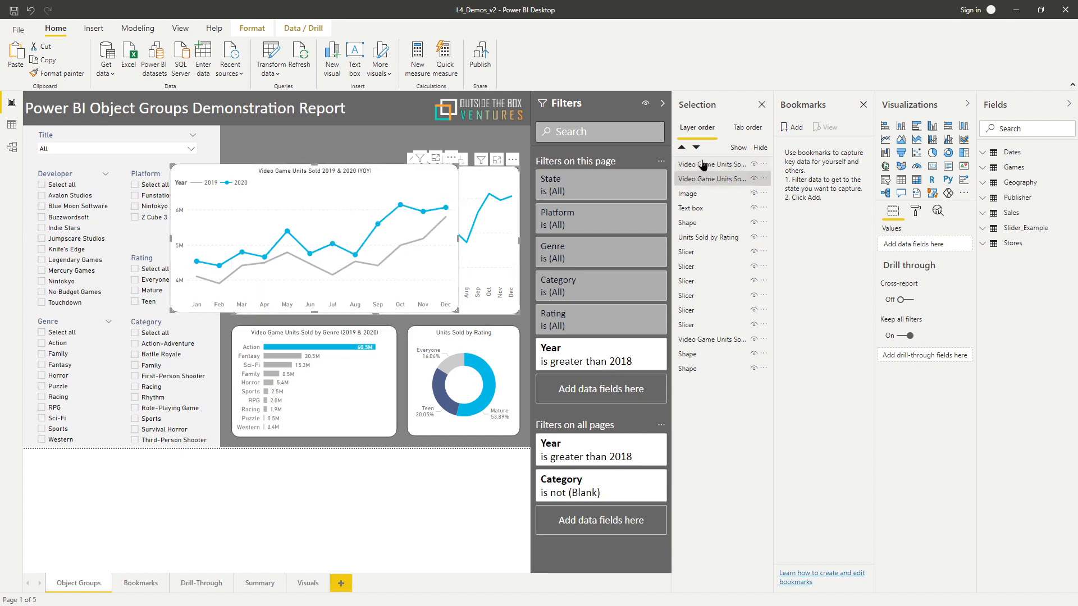
pyautogui.click(525, 303)
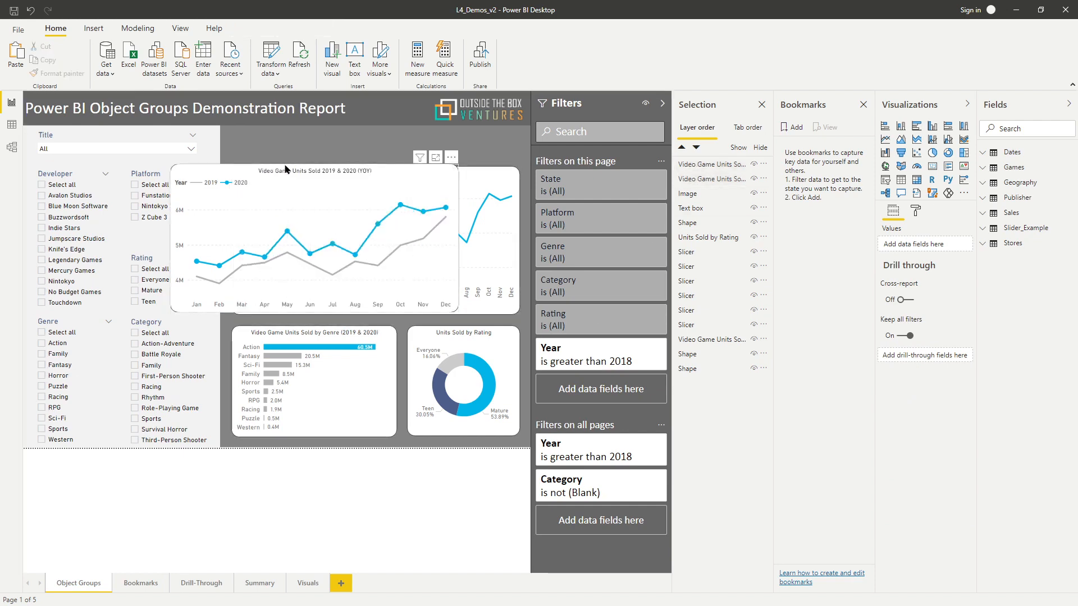
pyautogui.click(316, 166)
pyautogui.click(255, 502)
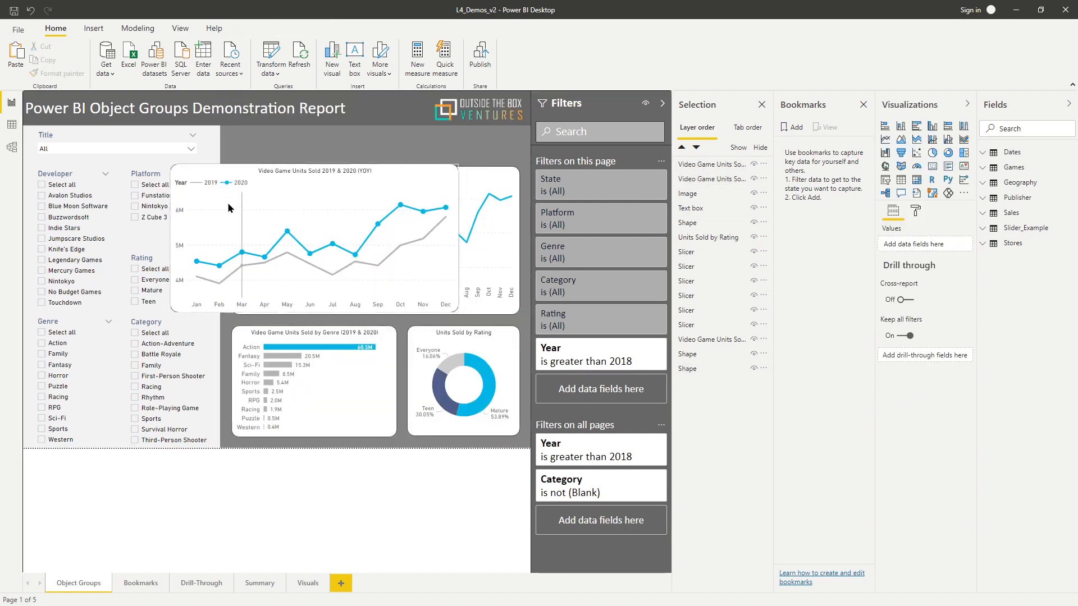
pyautogui.moveTo(229, 167); pyautogui.dragTo(294, 176)
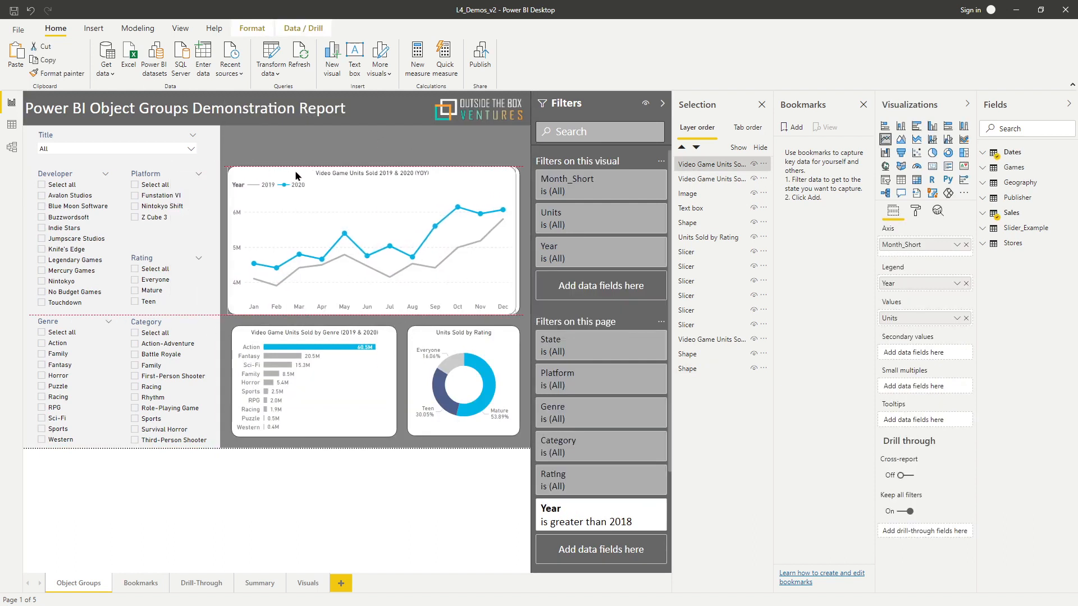
# Move all four Video Game Units buttons from the Bookmarks page to the Object Groups page
pyautogui.click(140, 585)
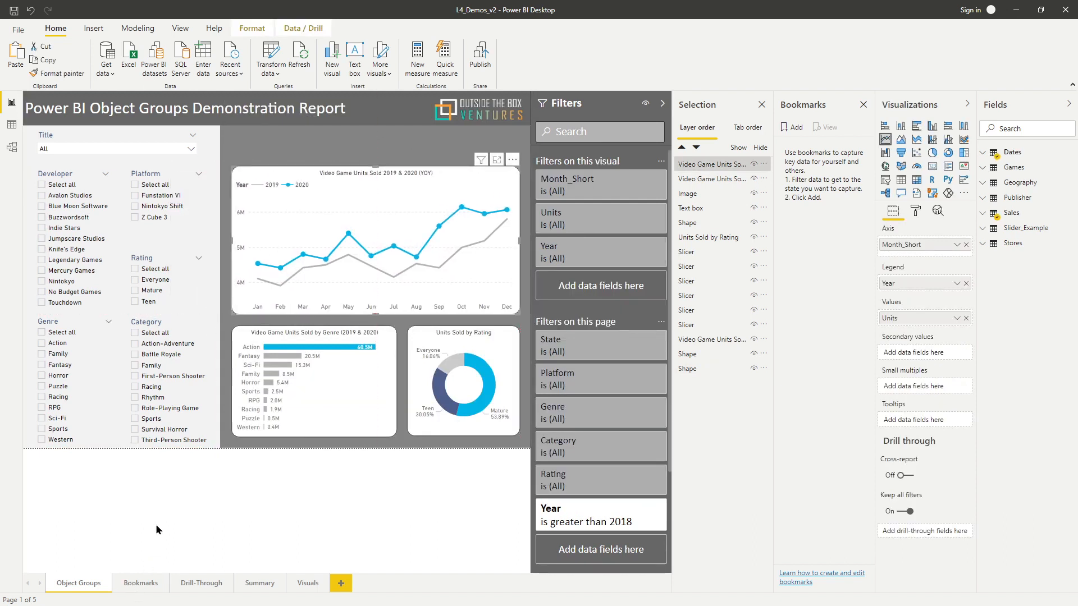
pyautogui.keyDown('ctrl'); pyautogui.click(421, 124); pyautogui.keyUp('ctrl')
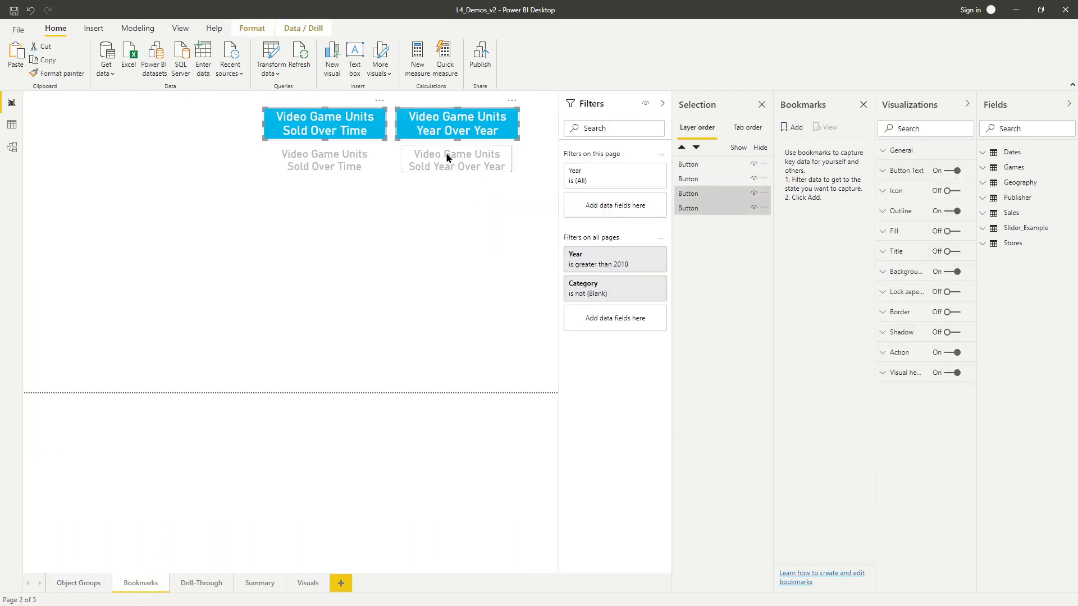
pyautogui.keyDown('ctrl'); pyautogui.click(446, 157); pyautogui.keyUp('ctrl')
pyautogui.keyDown('ctrl'); pyautogui.click(366, 156); pyautogui.keyUp('ctrl')
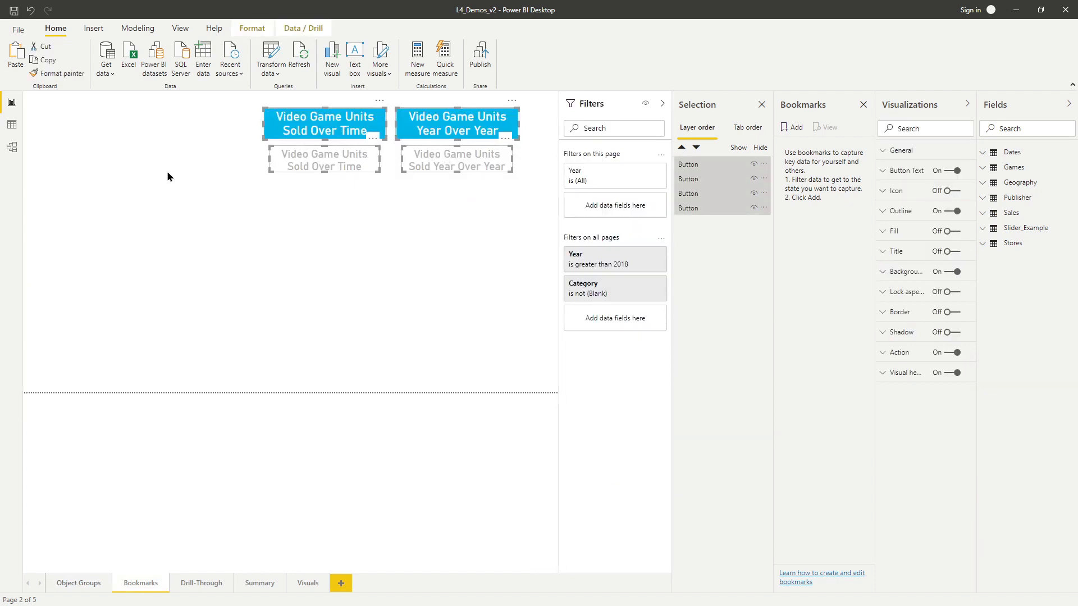
pyautogui.press('Delete')
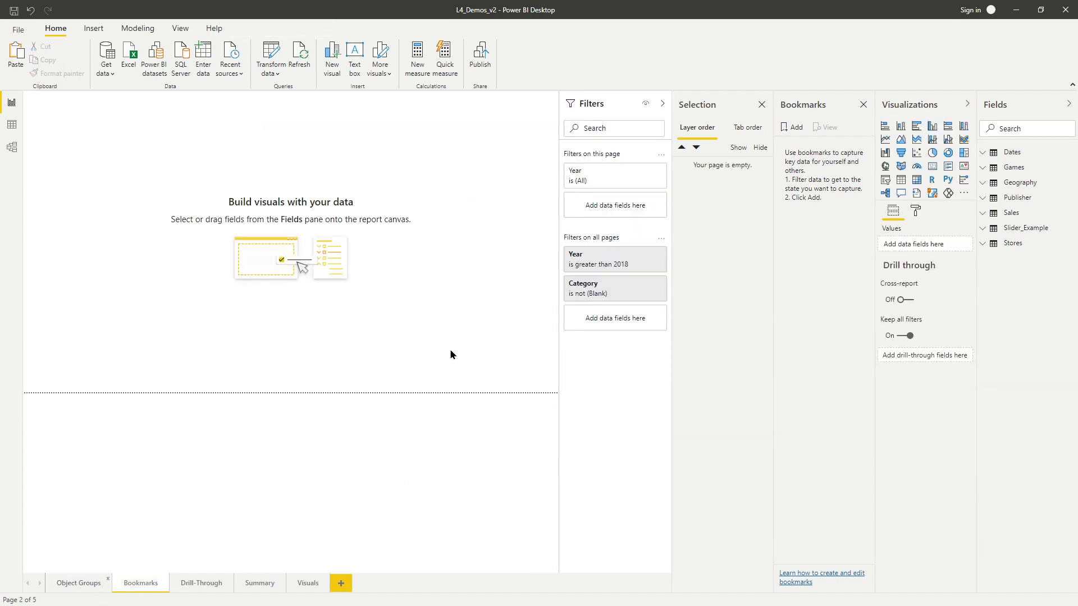
pyautogui.click(79, 583)
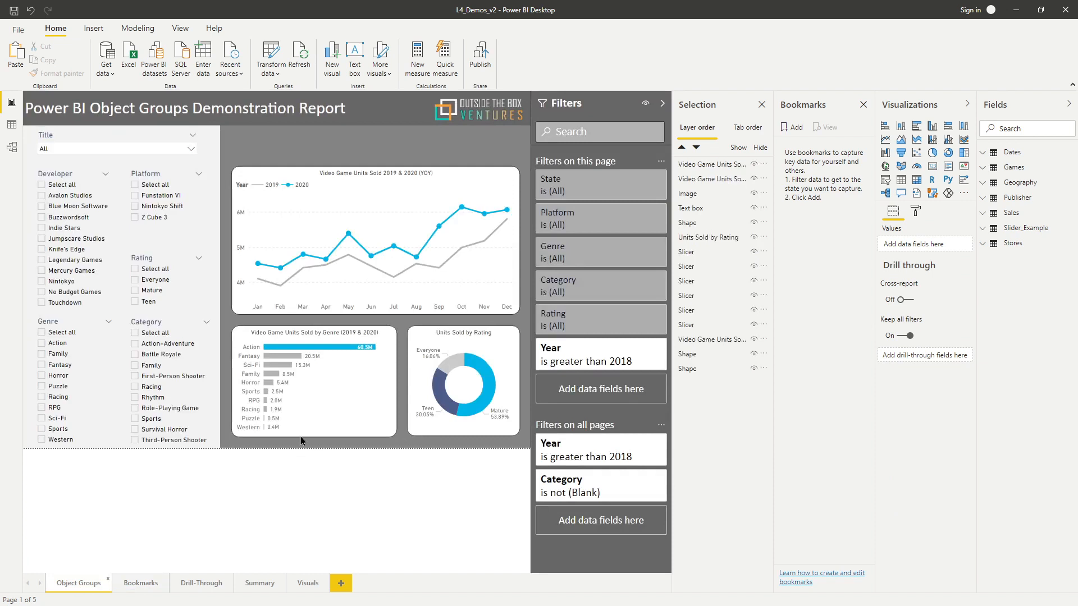
pyautogui.hotkey('ctrl', 'v')
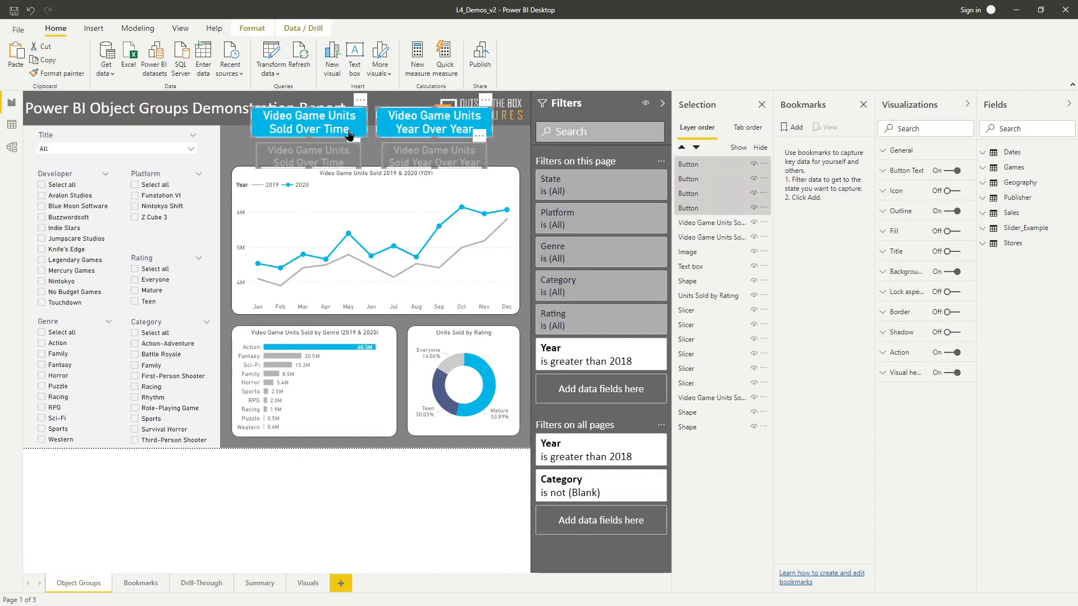
# Move the grey Sold Over Time and Sold Year Over Year buttons up, away from the line chart and just beneath their blue counterparts
pyautogui.click(328, 157)
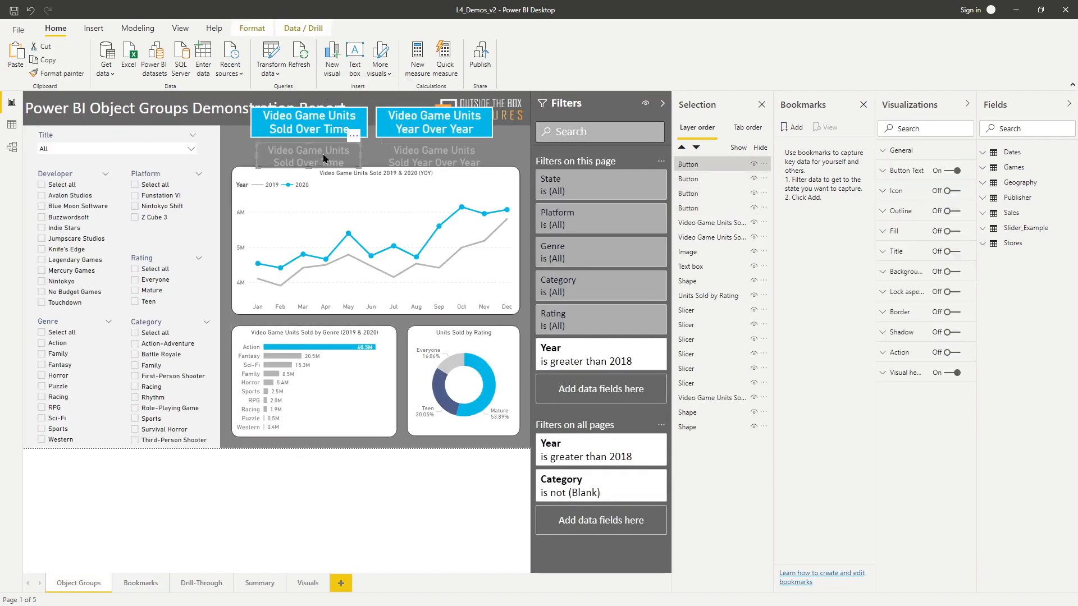
pyautogui.moveTo(323, 157); pyautogui.dragTo(324, 148)
pyautogui.click(444, 155)
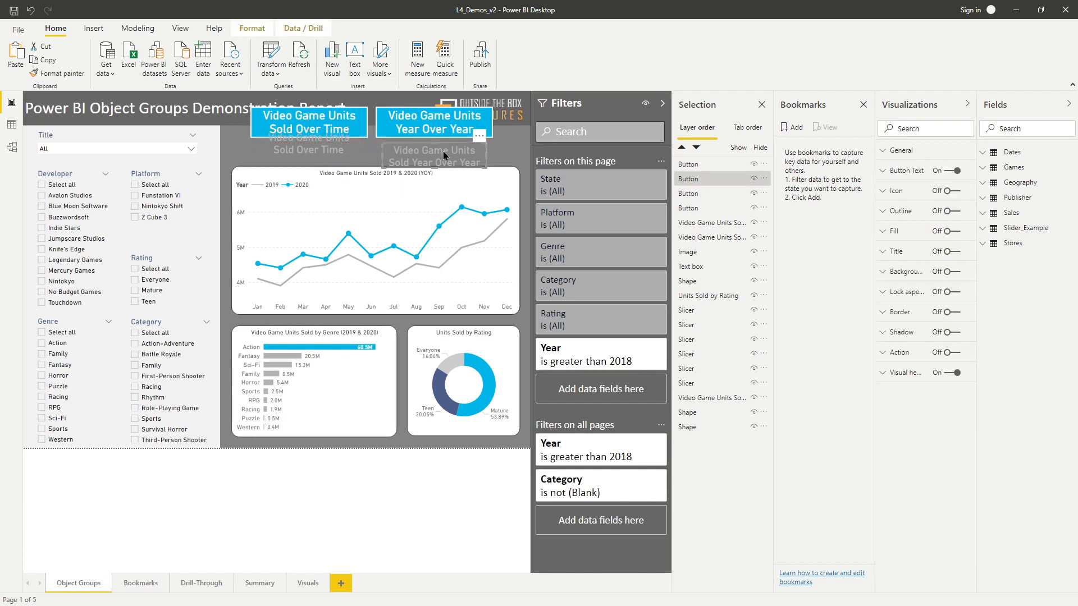
pyautogui.moveTo(436, 157); pyautogui.dragTo(440, 147)
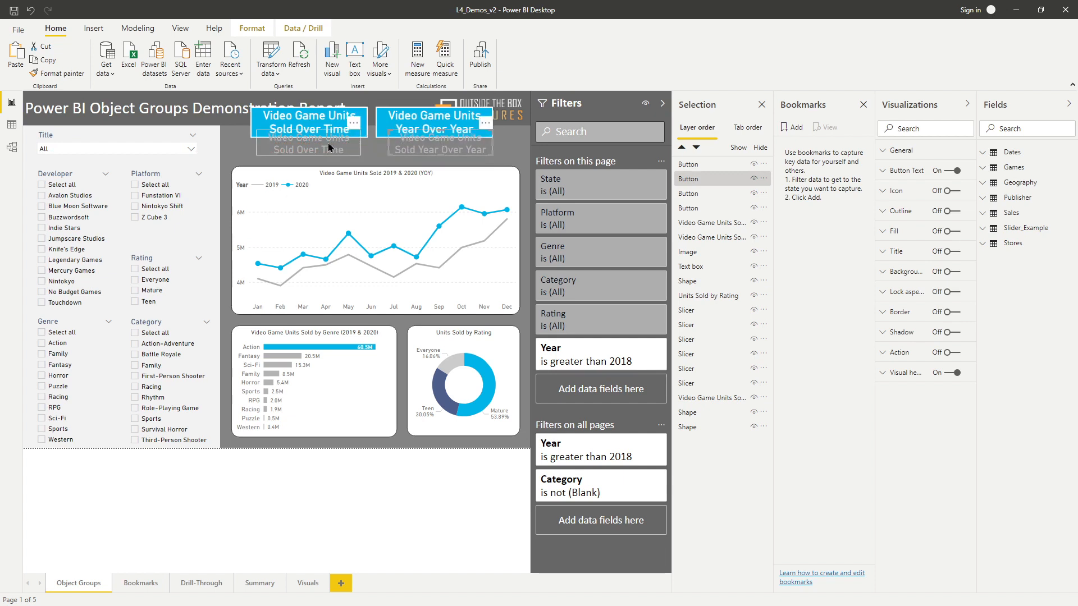
# Rename the grey Year Over Year button as YOY Off and the grey Over Time button as Over Time Off
pyautogui.click(708, 179)
pyautogui.doubleClick(695, 180)
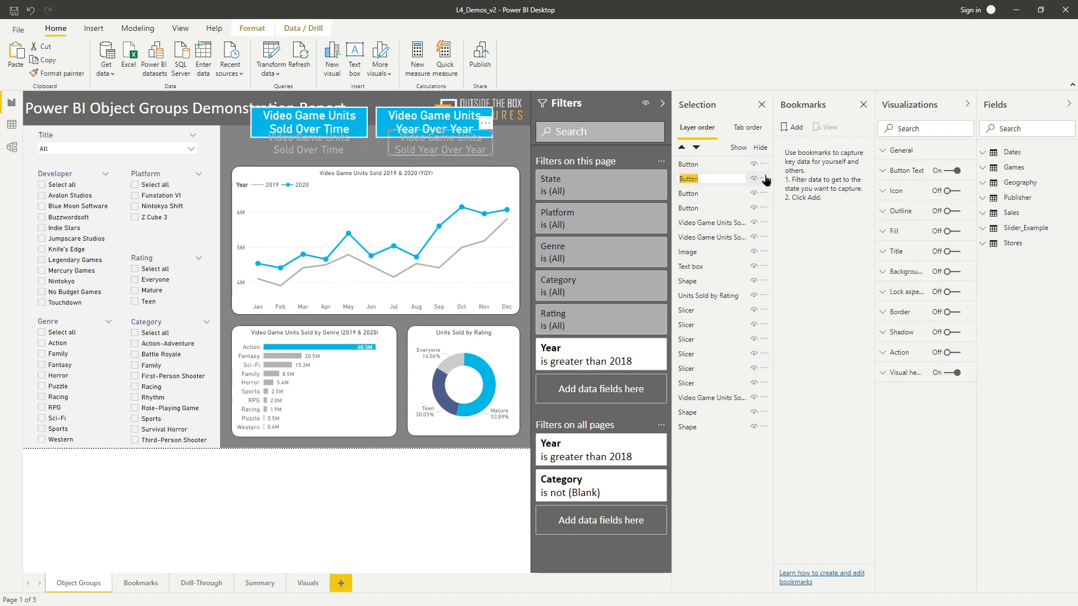
pyautogui.write('YOY Off')
pyautogui.press('Return')
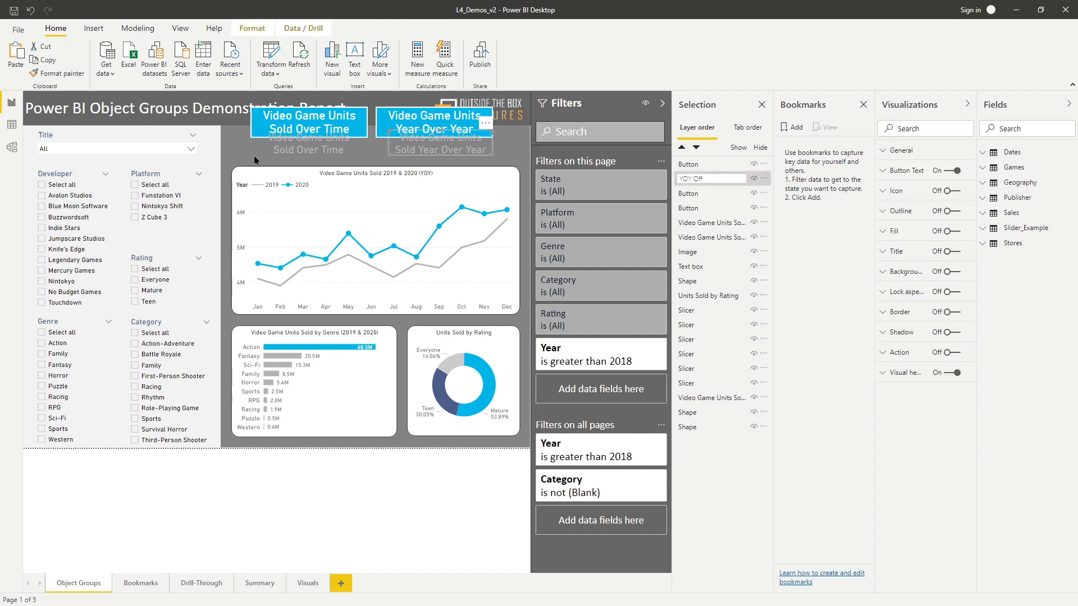
pyautogui.click(312, 151)
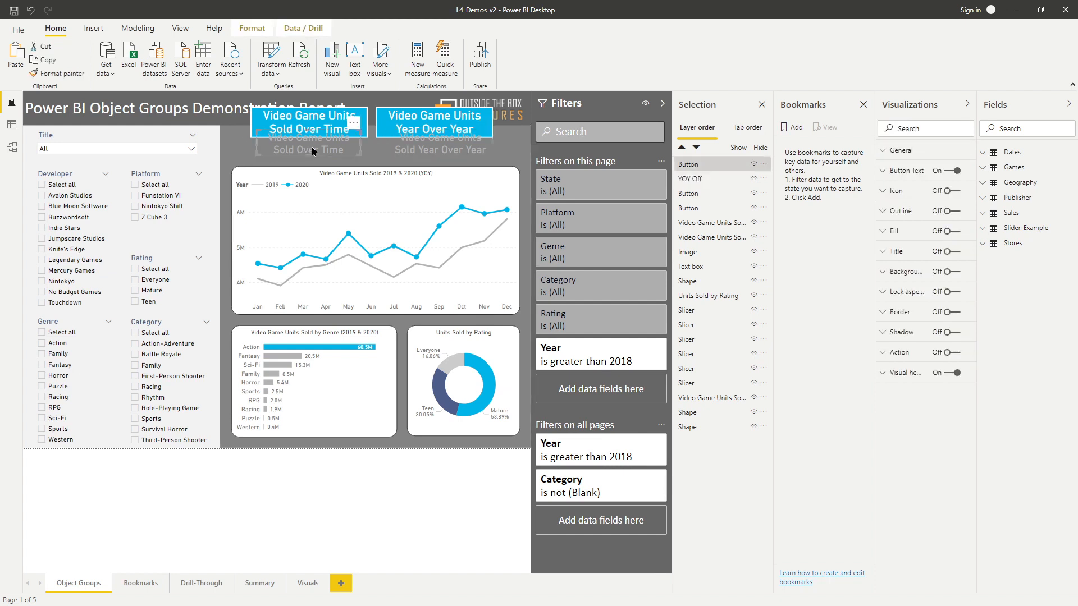
pyautogui.doubleClick(706, 164)
pyautogui.write('Over Time Off')
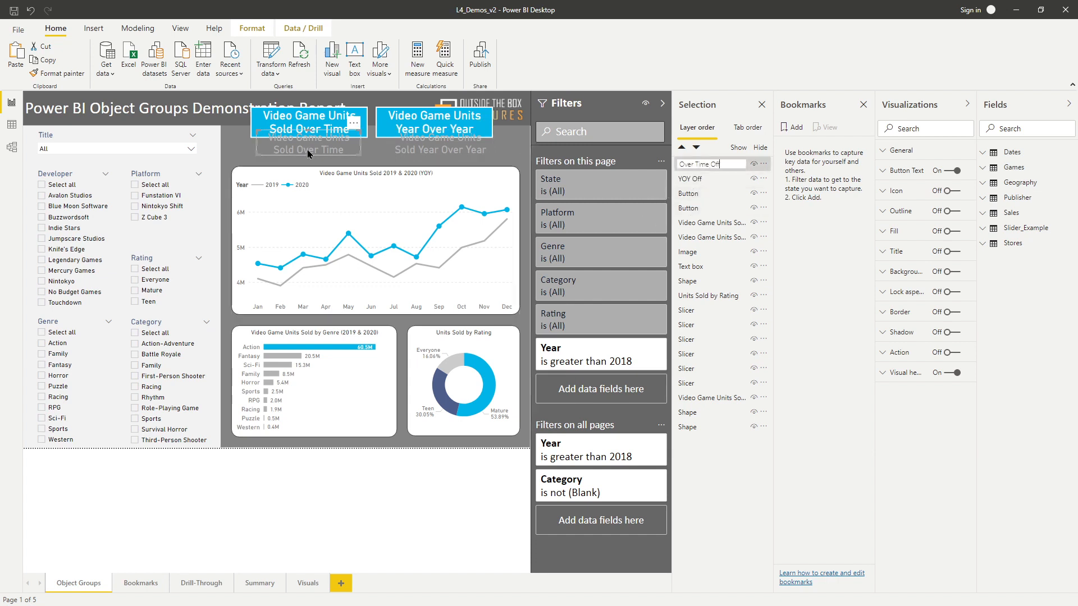
# Rename the blue Over Time button as Over Time On and the blue Year Over Year button as YOY On
pyautogui.click(300, 119)
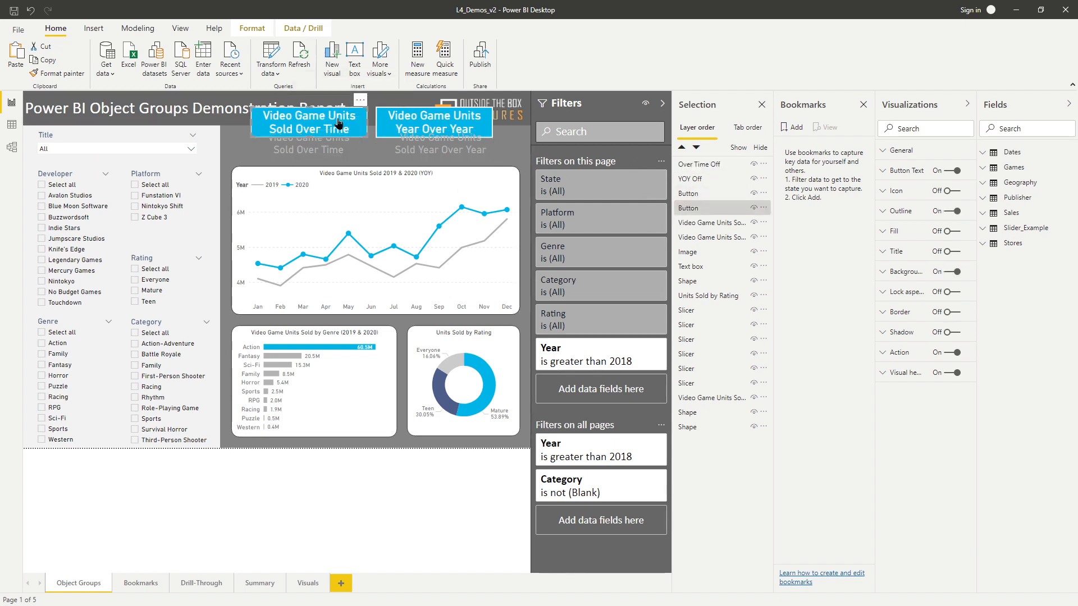
pyautogui.doubleClick(694, 207)
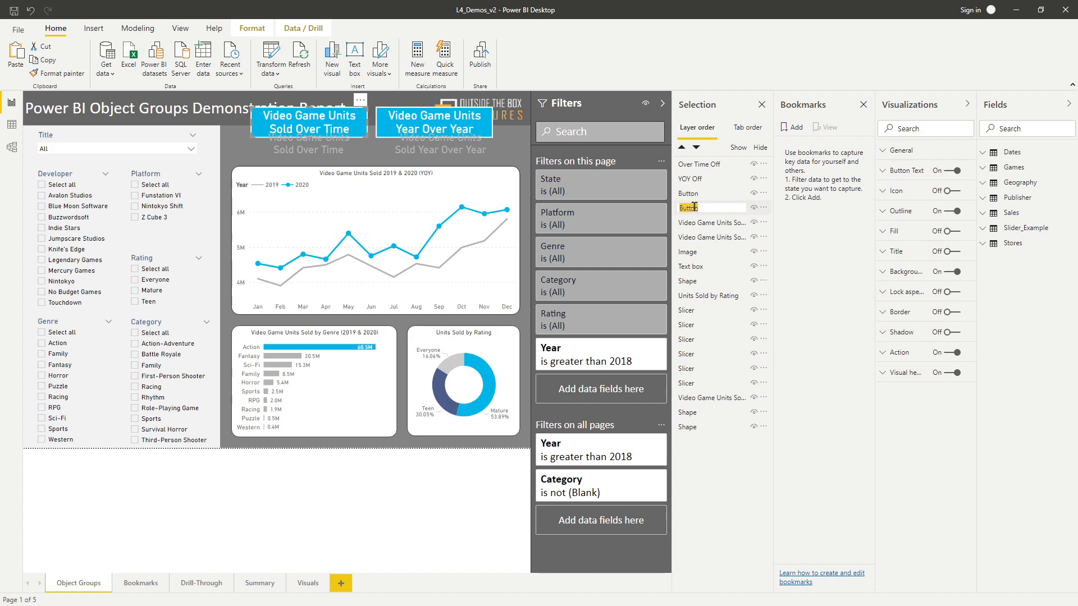
pyautogui.write('Over Time On')
pyautogui.press('Return')
pyautogui.click(683, 193)
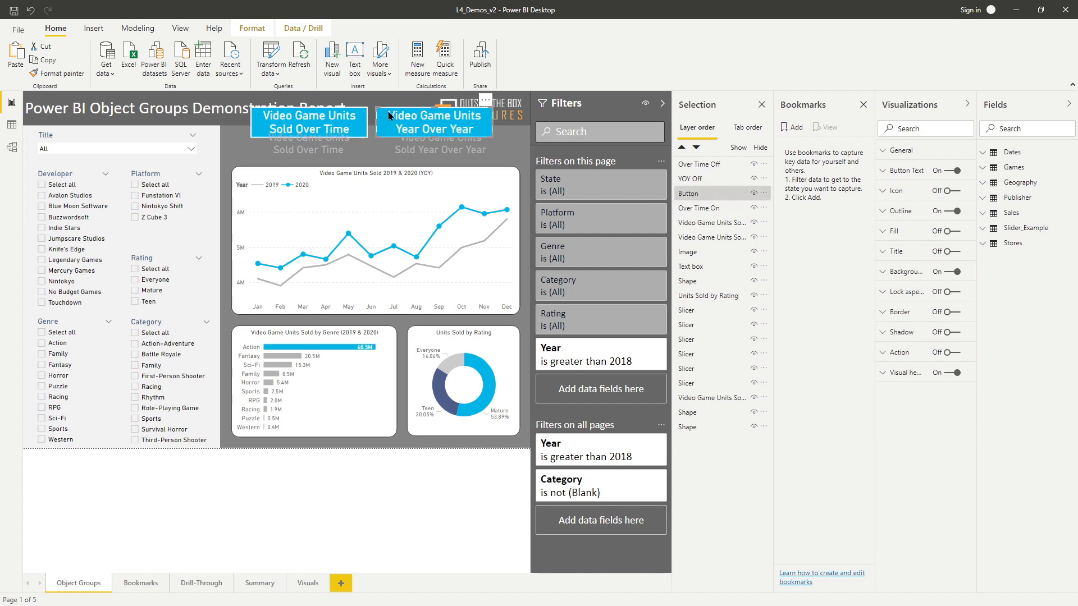
pyautogui.doubleClick(683, 192)
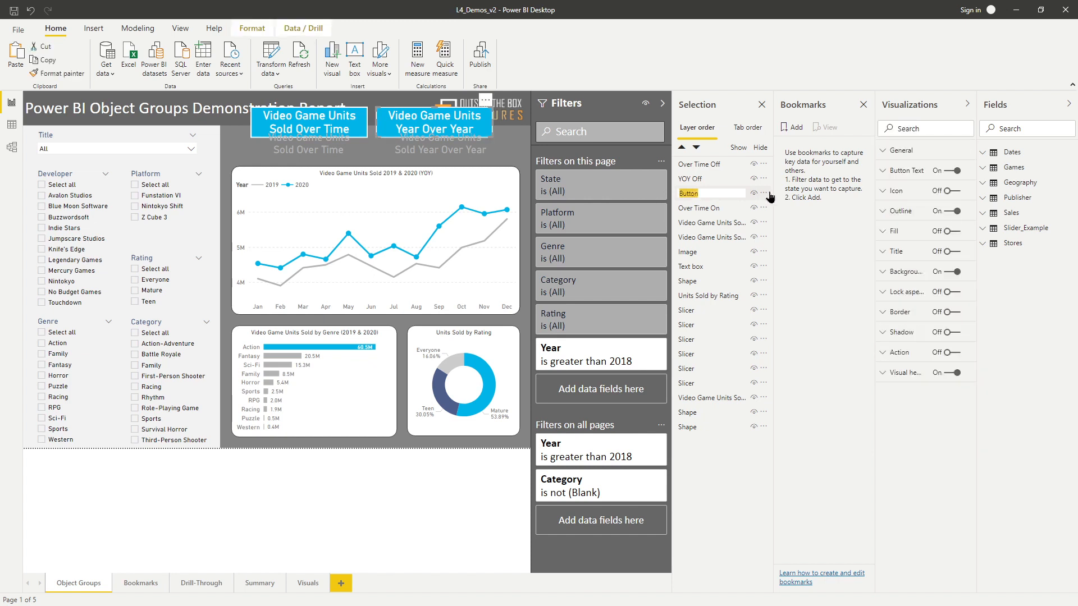
pyautogui.write('YOY On')
pyautogui.click(397, 520)
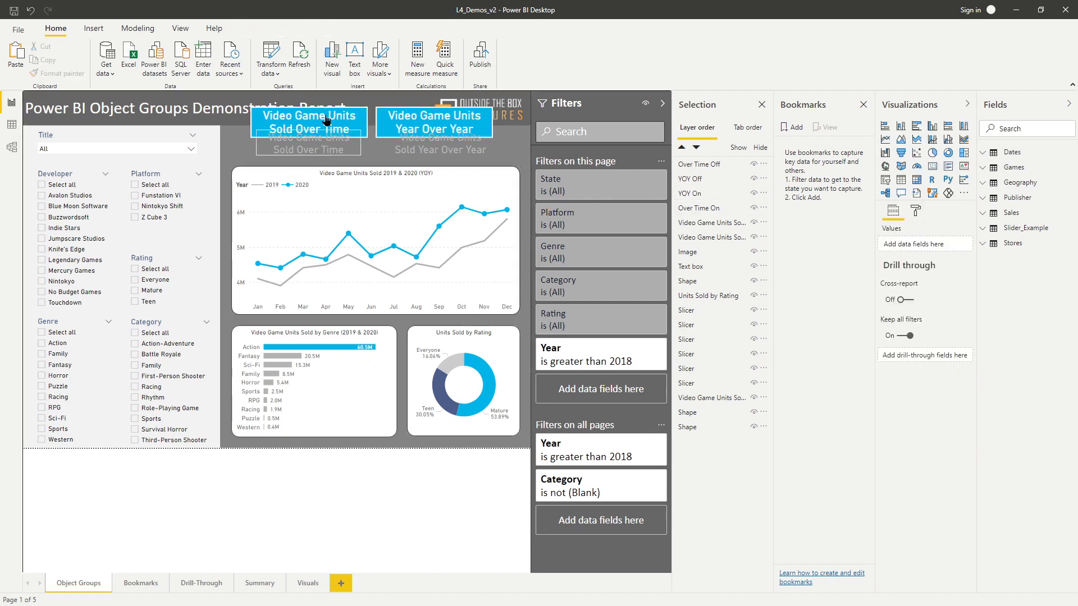
# Move the blue Over Time and Year Over Year buttons over their matching grey buttons above the line chart
pyautogui.moveTo(326, 119); pyautogui.dragTo(342, 139)
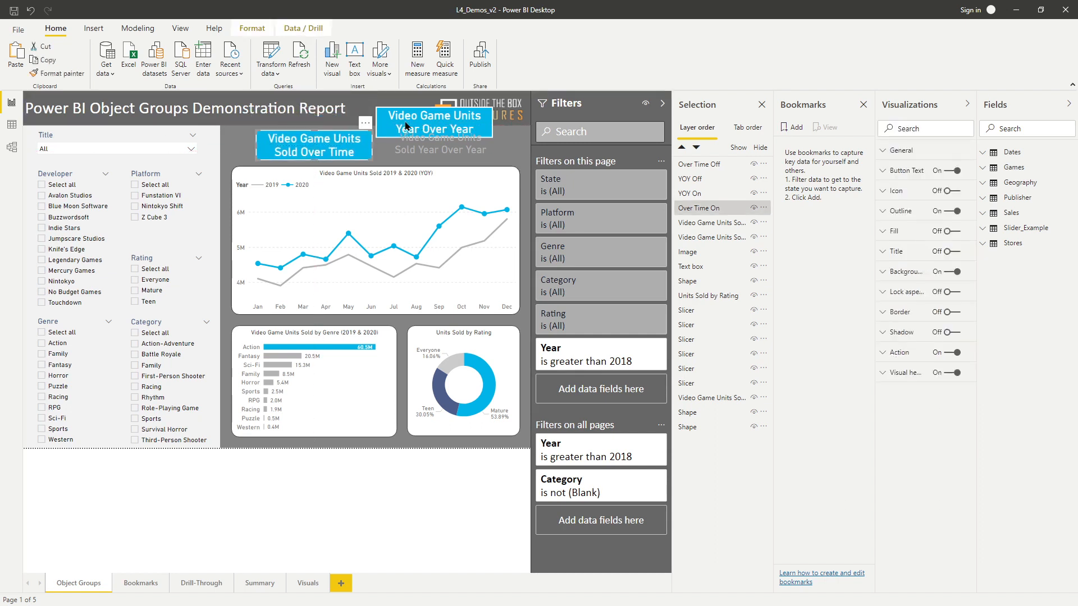
pyautogui.moveTo(419, 111); pyautogui.dragTo(453, 147)
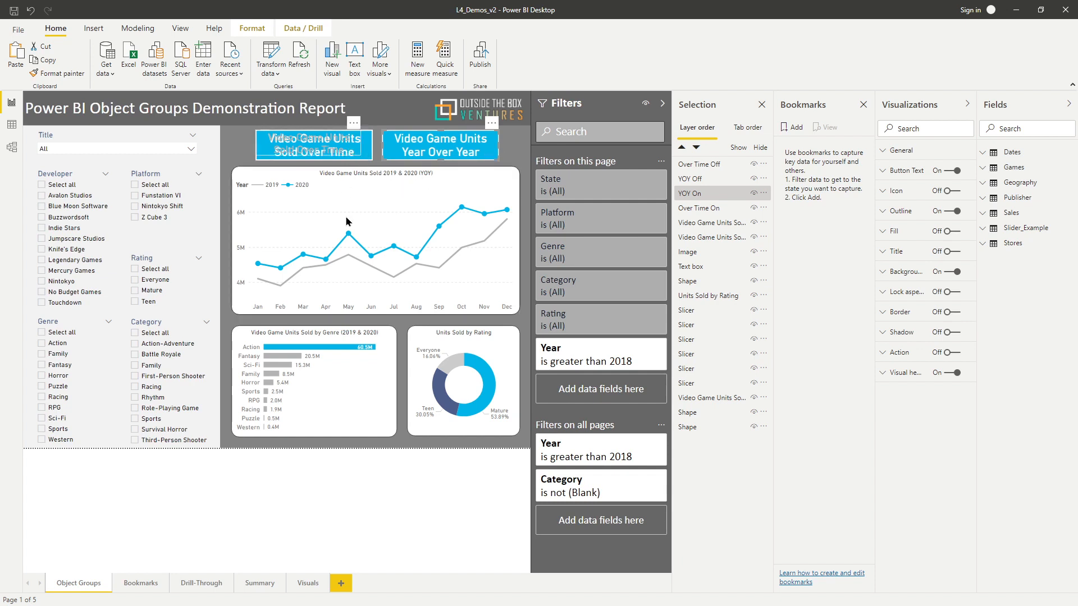
# Add a bookmark and name it Over Time Line Chart
pyautogui.click(794, 128)
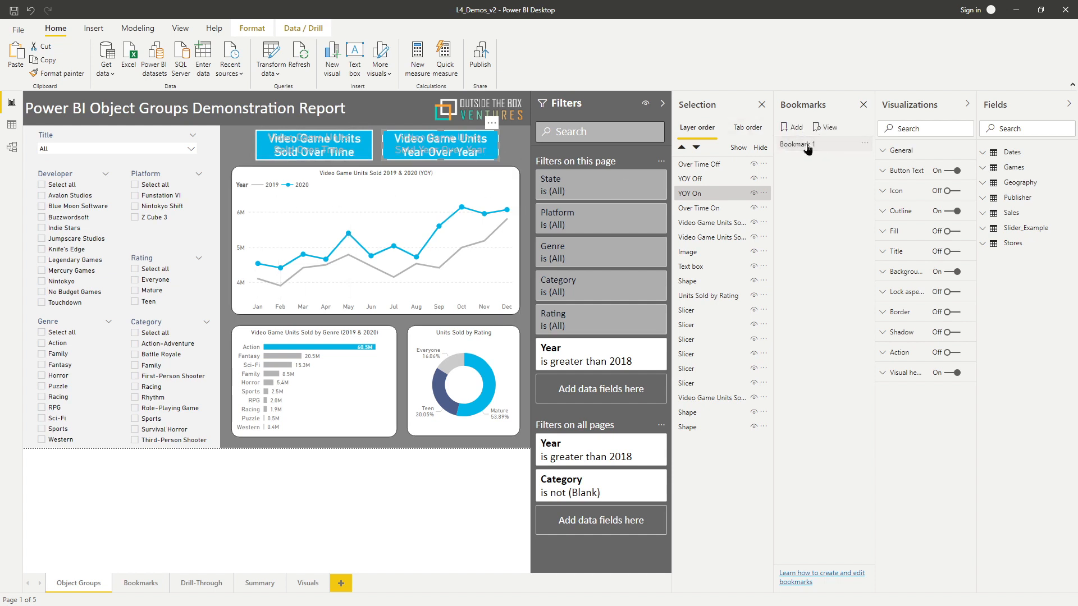
pyautogui.doubleClick(807, 145)
pyautogui.write('Chart')
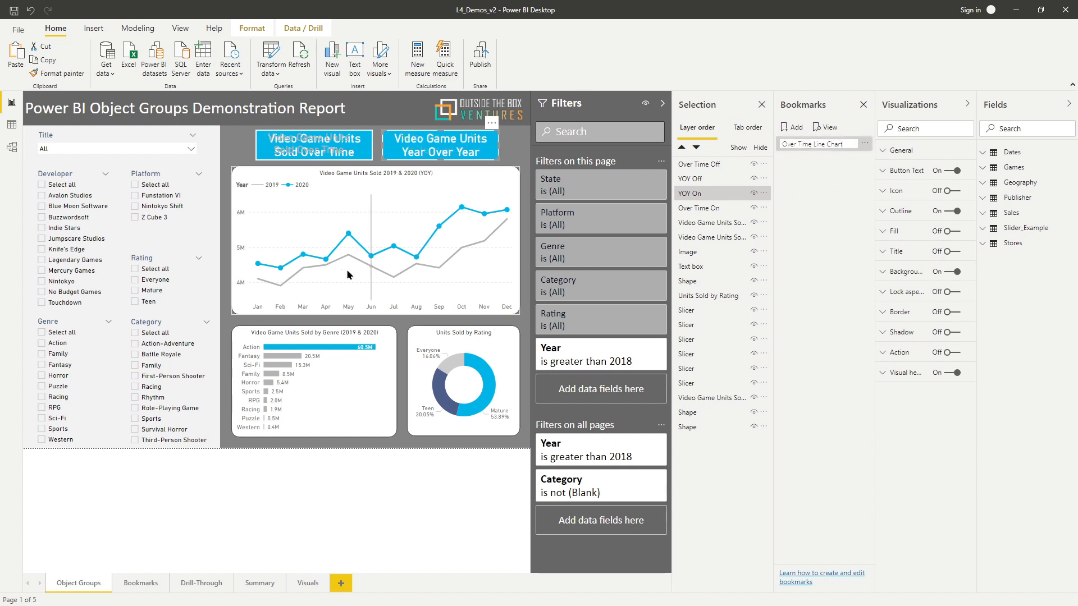
# Hide the YOY line chart and the YOY On and Over Time Off buttons, and update the Over Time Line Chart bookmark
pyautogui.click(396, 173)
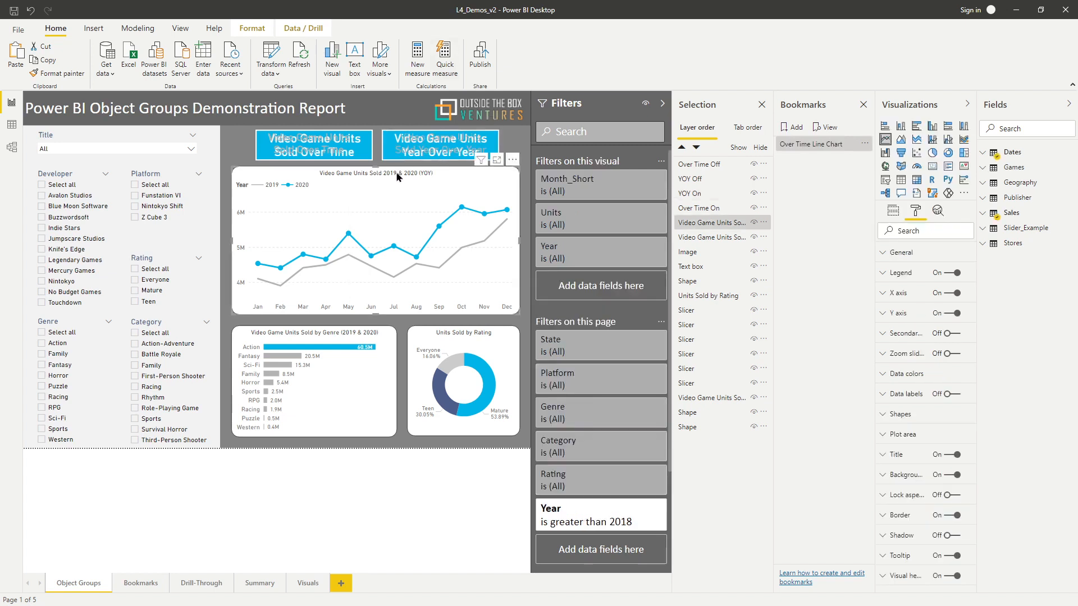
pyautogui.click(754, 223)
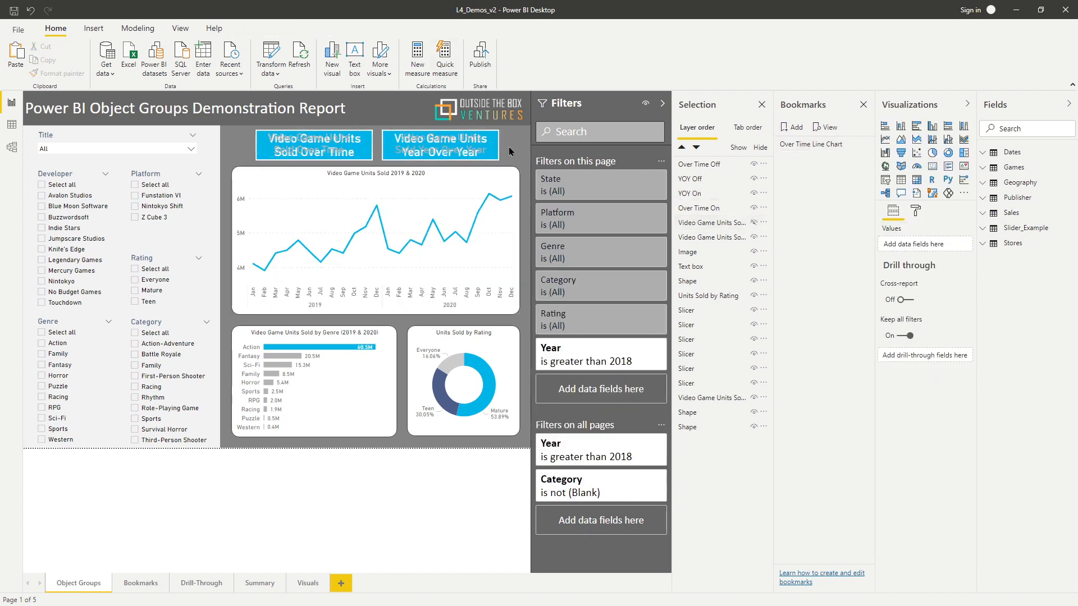
pyautogui.click(754, 193)
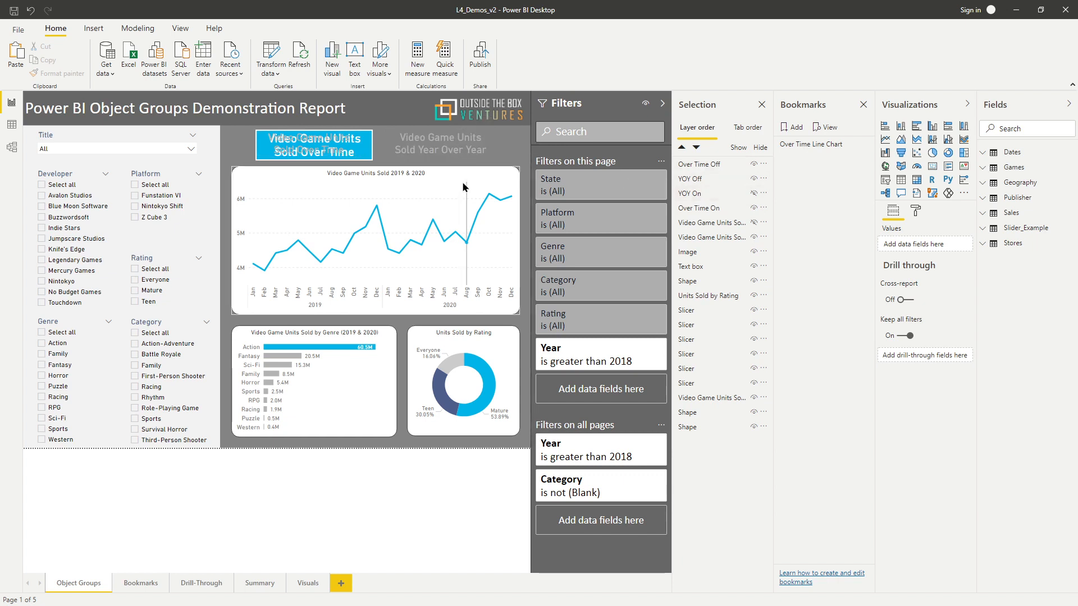
pyautogui.click(754, 165)
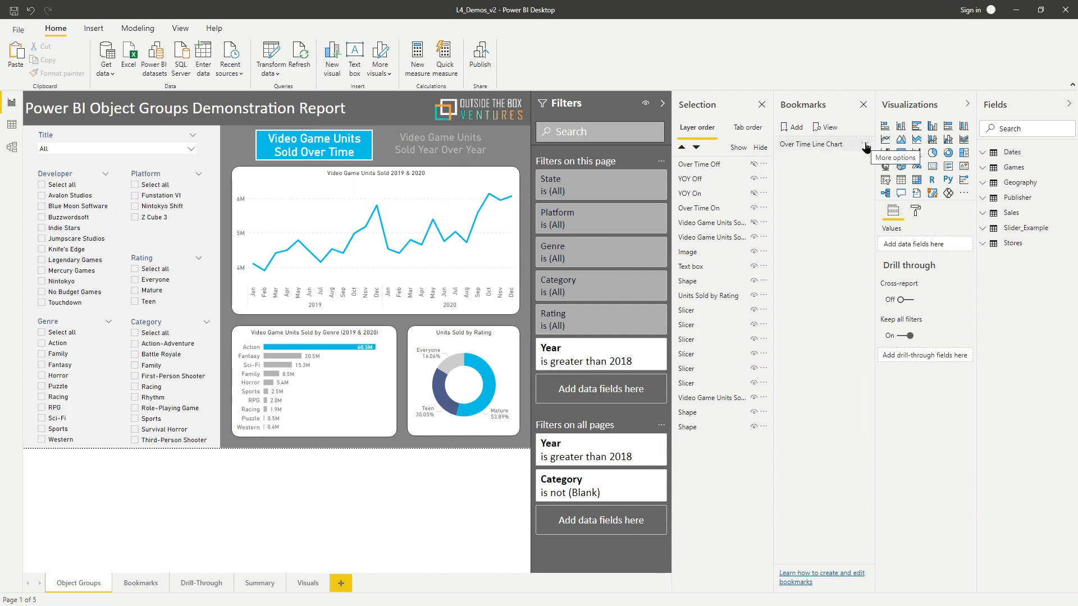
pyautogui.click(865, 147)
pyautogui.click(903, 151)
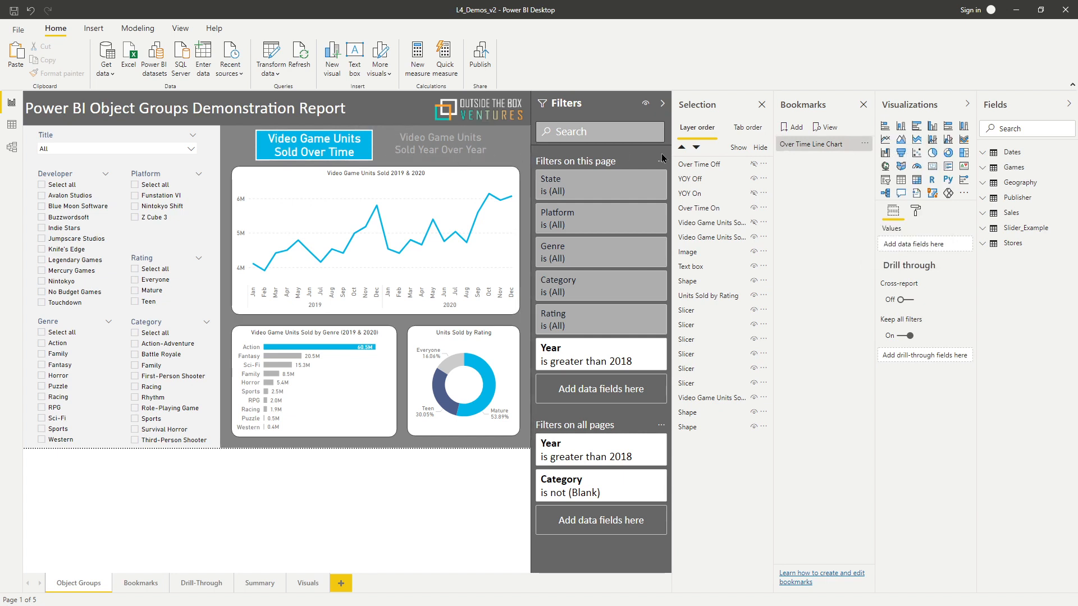
# Add a second bookmark, and switch the visible buttons to Over Time Off and YOY On, hiding YOY Off and Over Time On
pyautogui.click(794, 127)
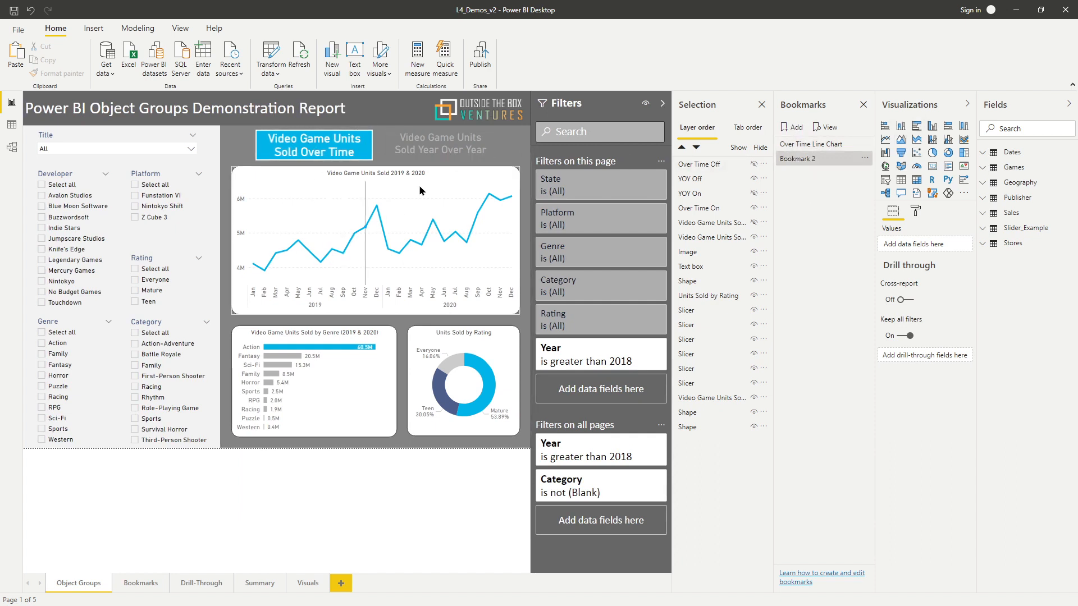
pyautogui.click(754, 165)
pyautogui.click(755, 179)
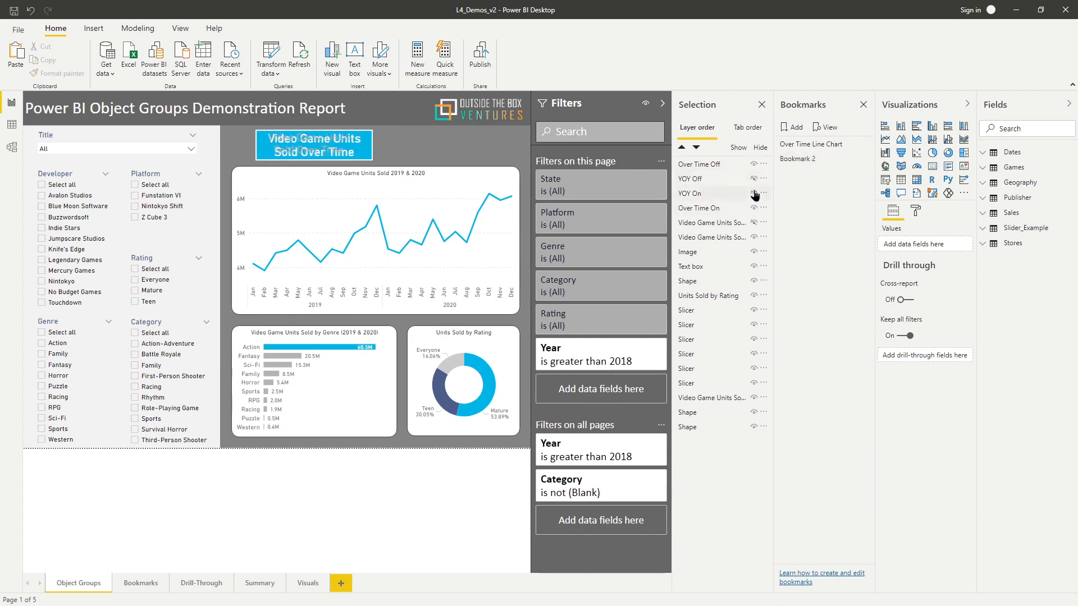
pyautogui.click(754, 193)
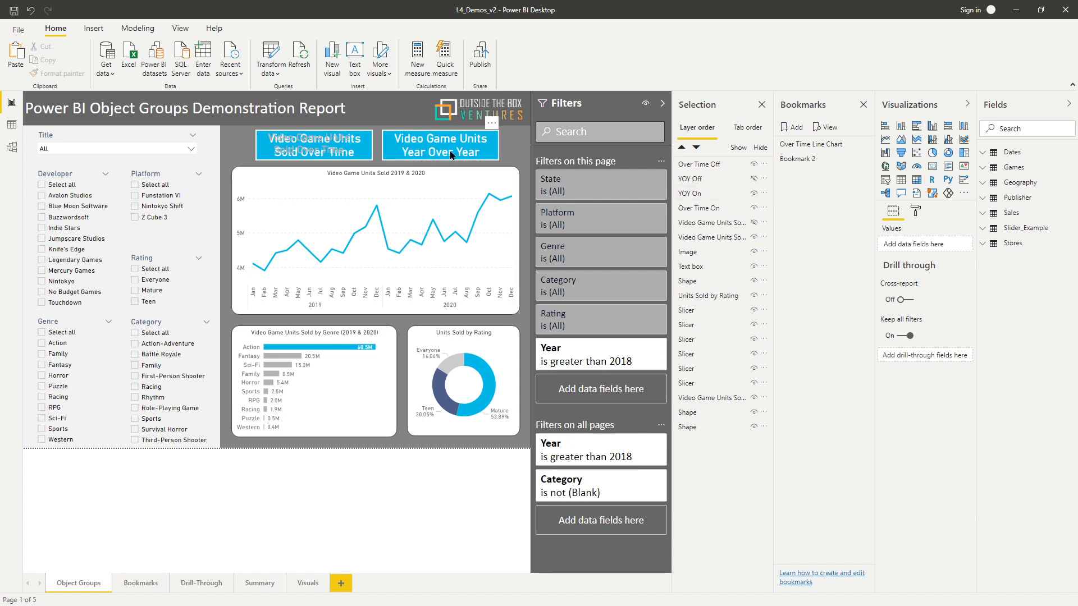
pyautogui.click(753, 208)
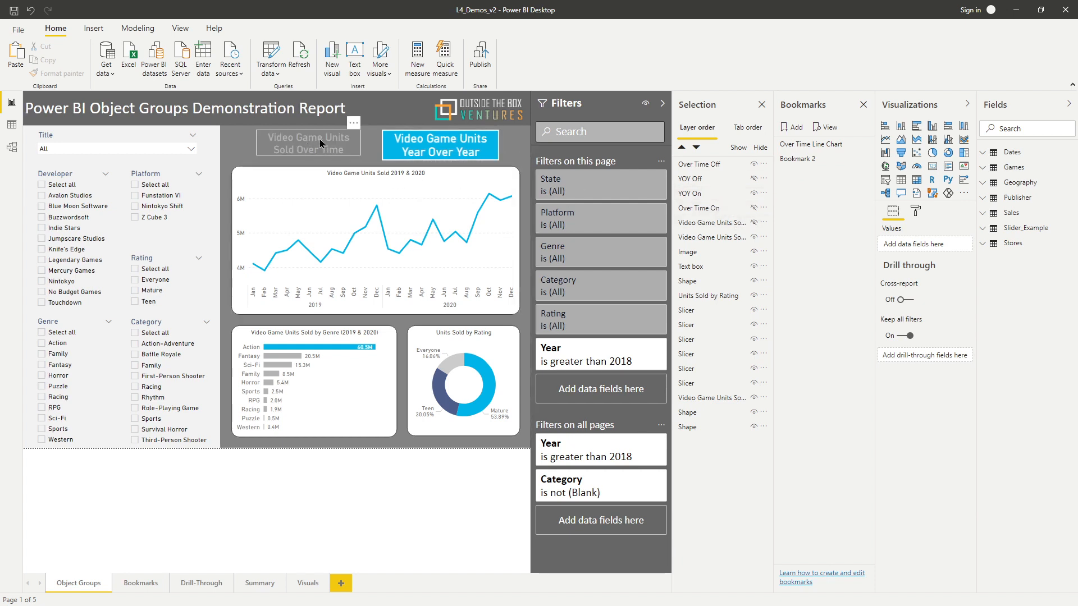
# Show the YOY line chart in place of the 2019 & 2020 chart behind it, and update the second bookmark
pyautogui.click(754, 223)
pyautogui.click(754, 237)
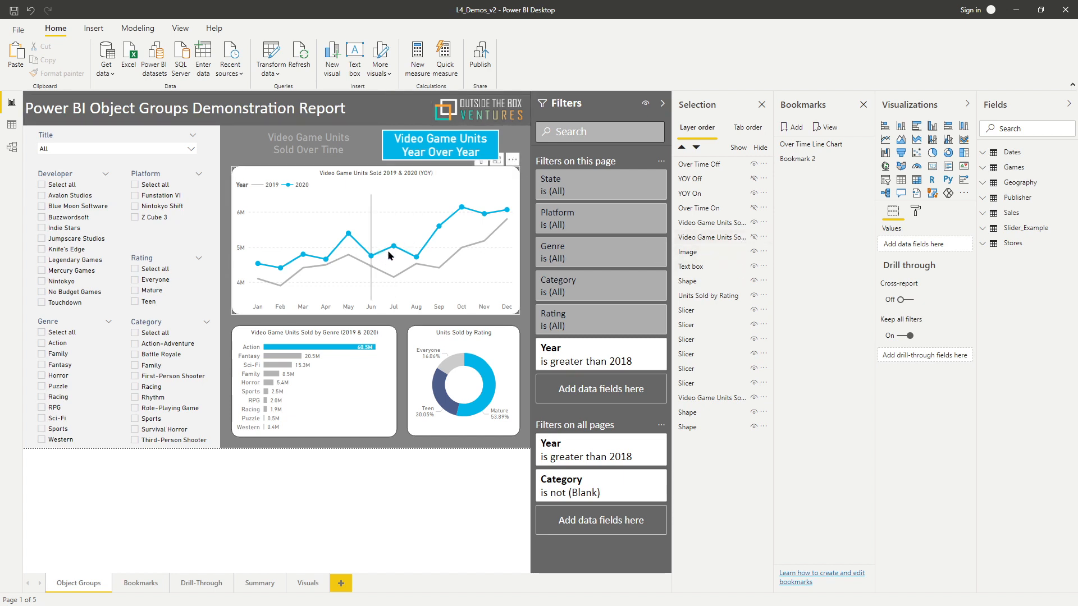
pyautogui.click(865, 163)
pyautogui.click(888, 164)
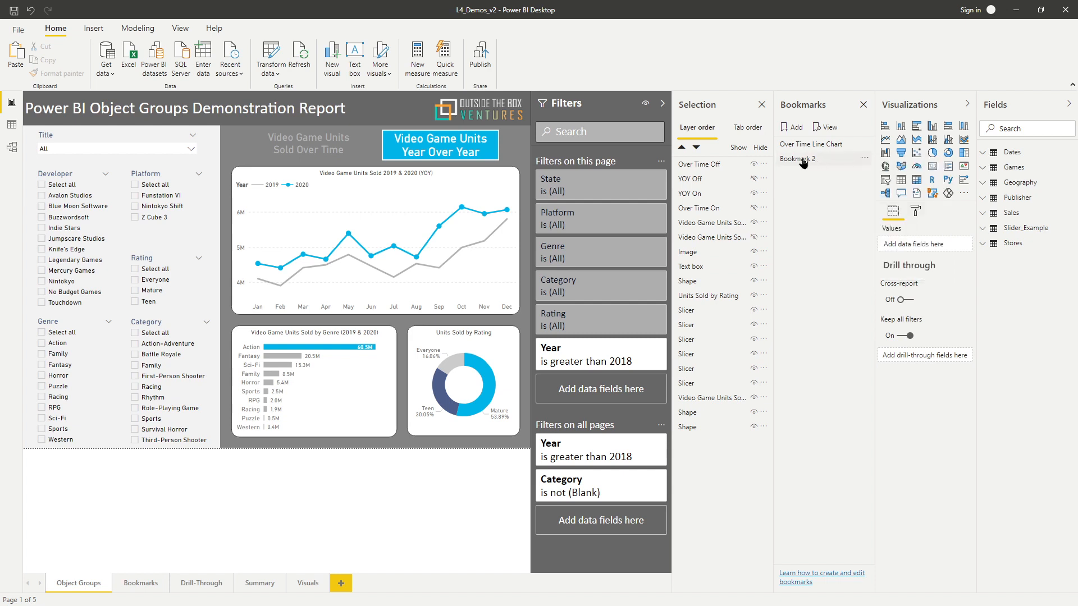
# Rename the second bookmark as YOY Line Chart
pyautogui.doubleClick(802, 161)
pyautogui.write('Y')
pyautogui.write('OY Line Lin')
pyautogui.write('rt')
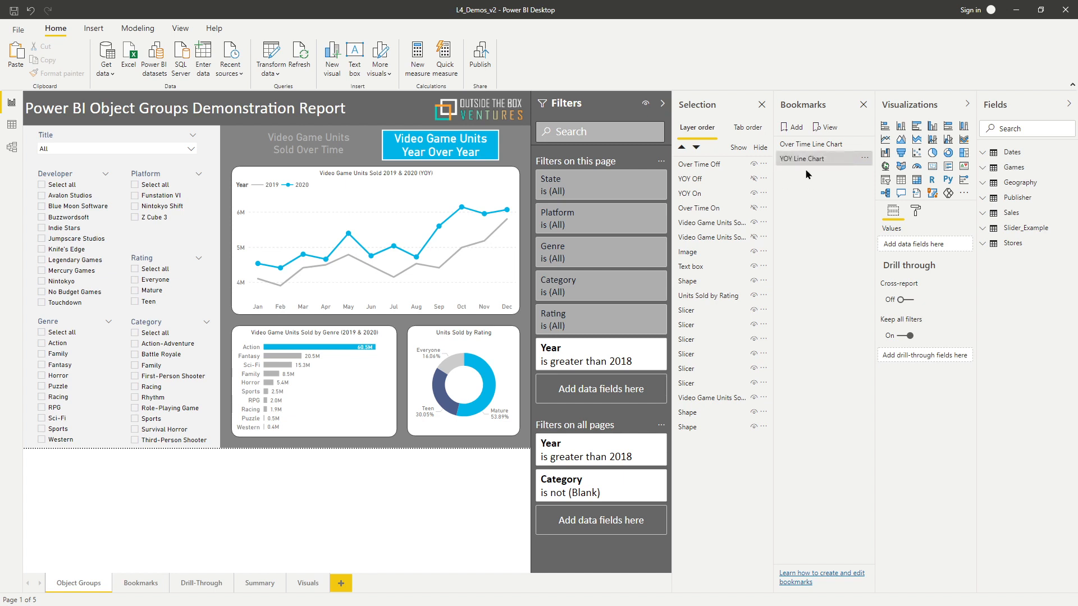
pyautogui.press('Return')
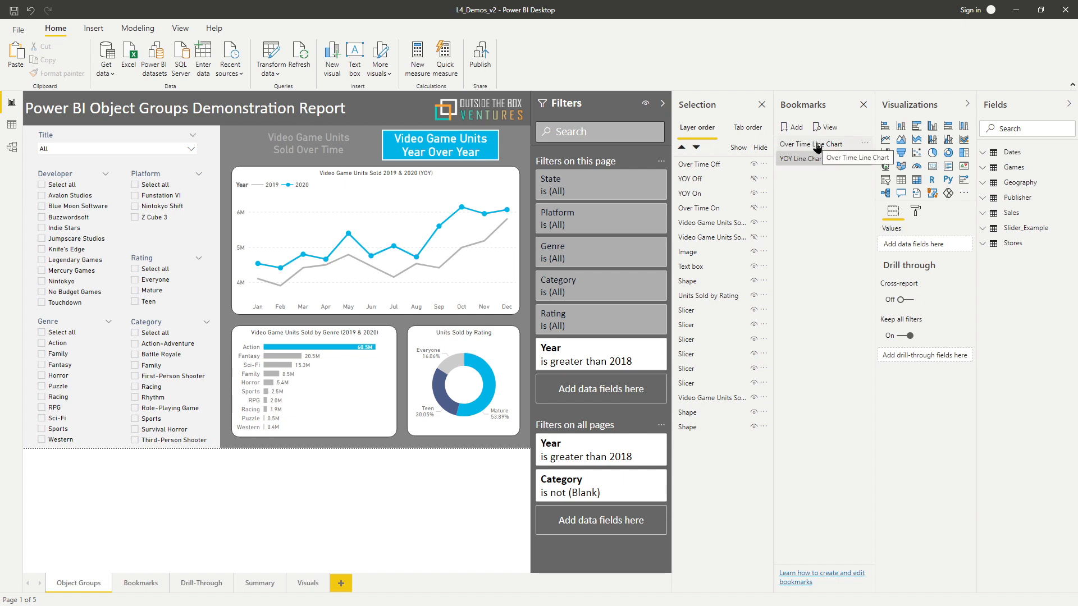
# Apply the Over Time Line Chart and YOY Line Chart bookmarks in turn to check the chart and buttons each one displays
pyautogui.click(818, 146)
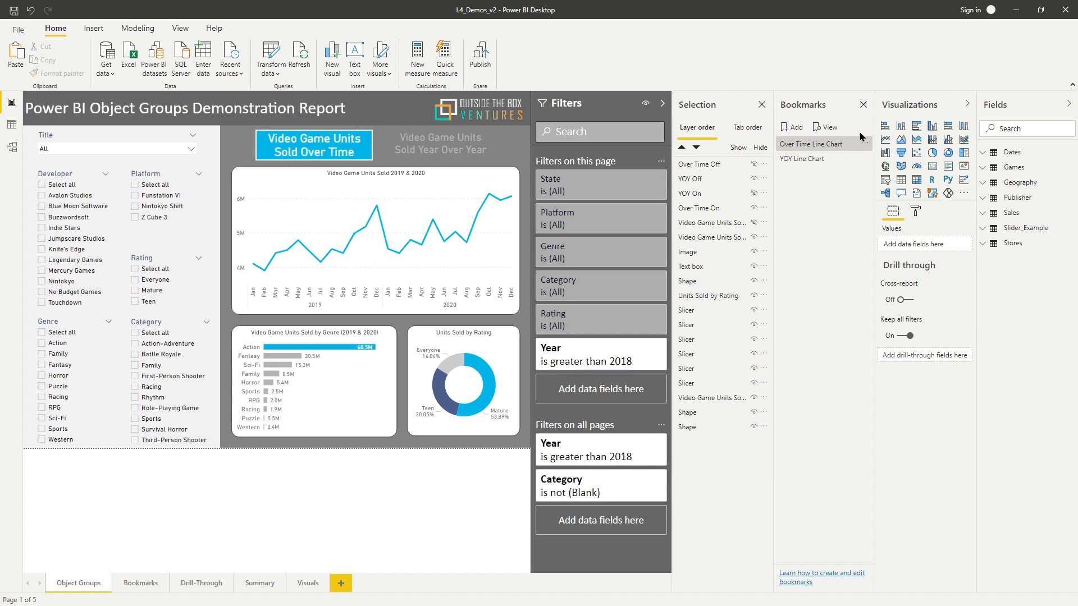
pyautogui.click(817, 158)
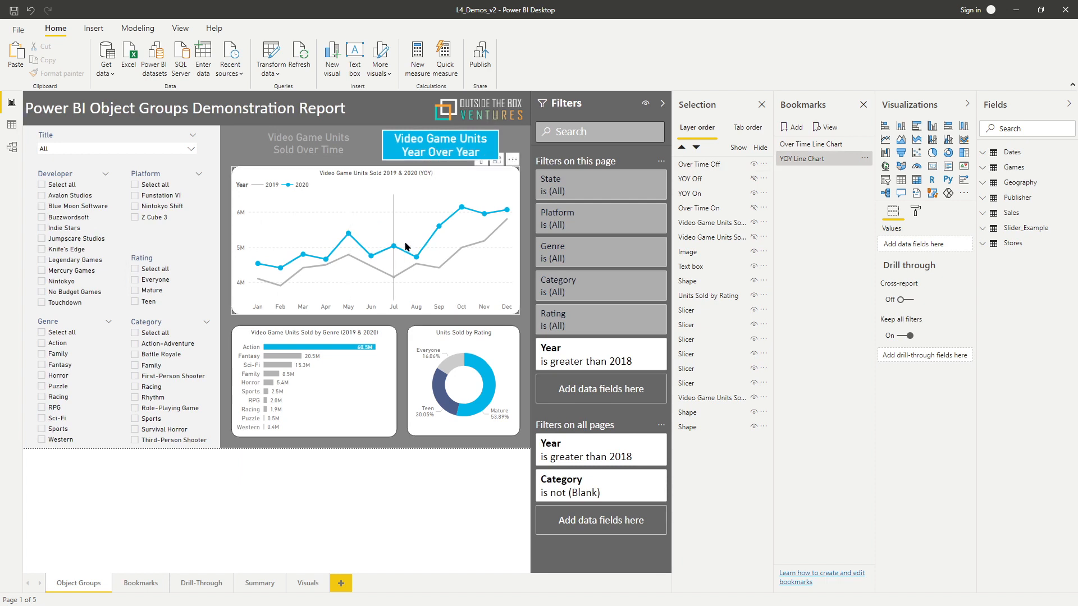
pyautogui.moveTo(421, 227)
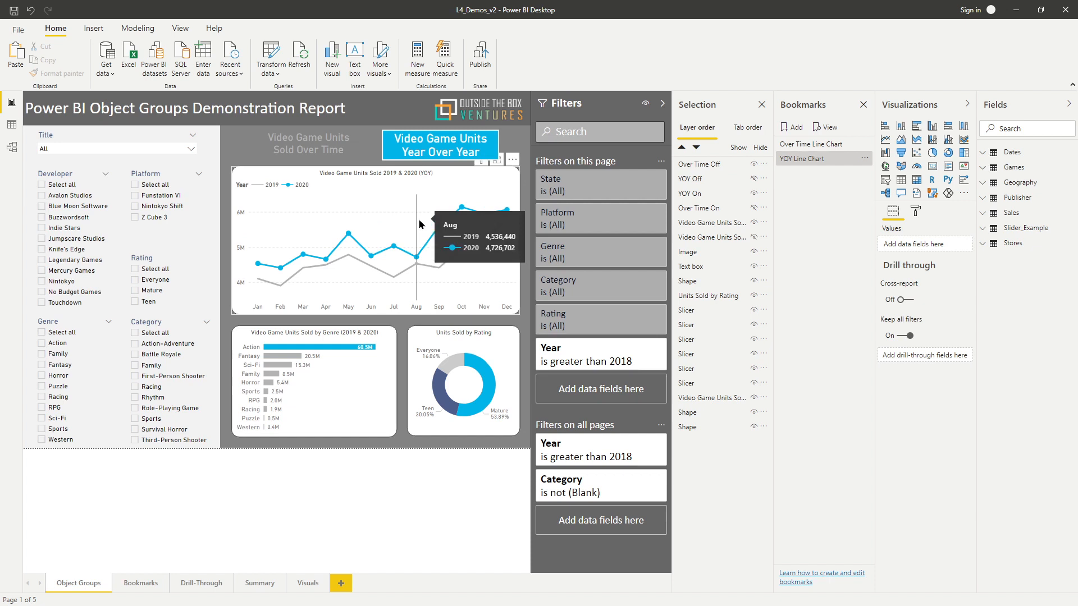
# Turn on the action of the greyed-out Video Game Units Sold Over Time button and link it to the Over Time Line Chart bookmark
pyautogui.click(309, 149)
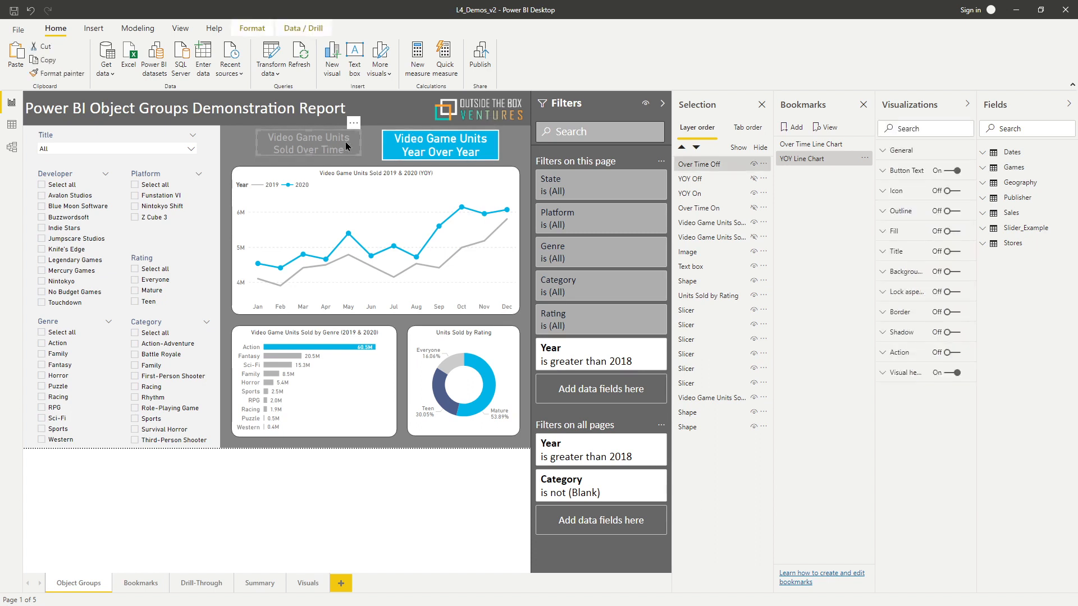
pyautogui.click(950, 353)
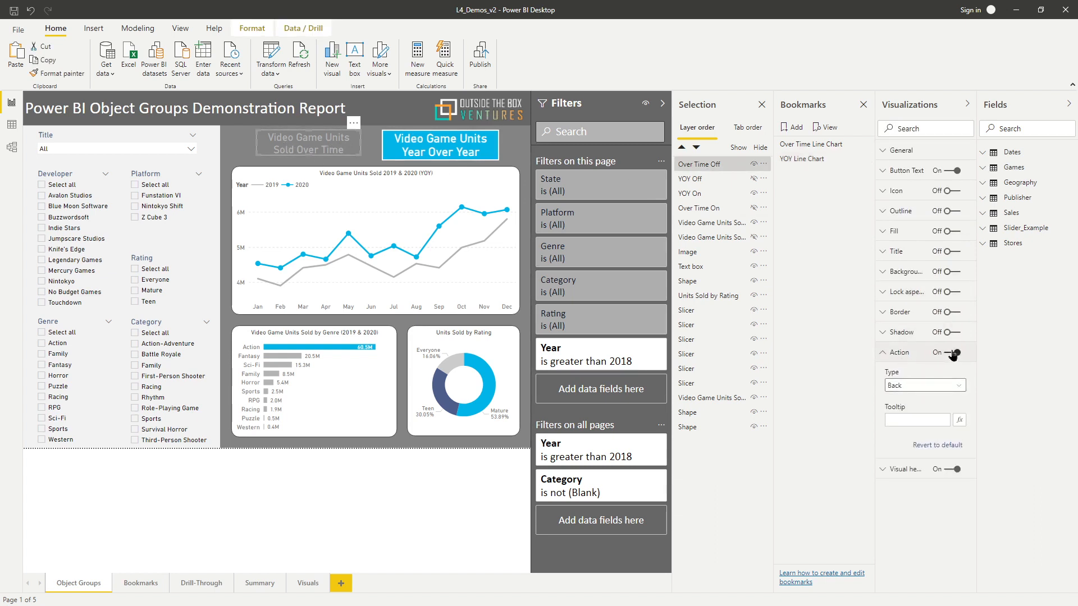
pyautogui.click(925, 386)
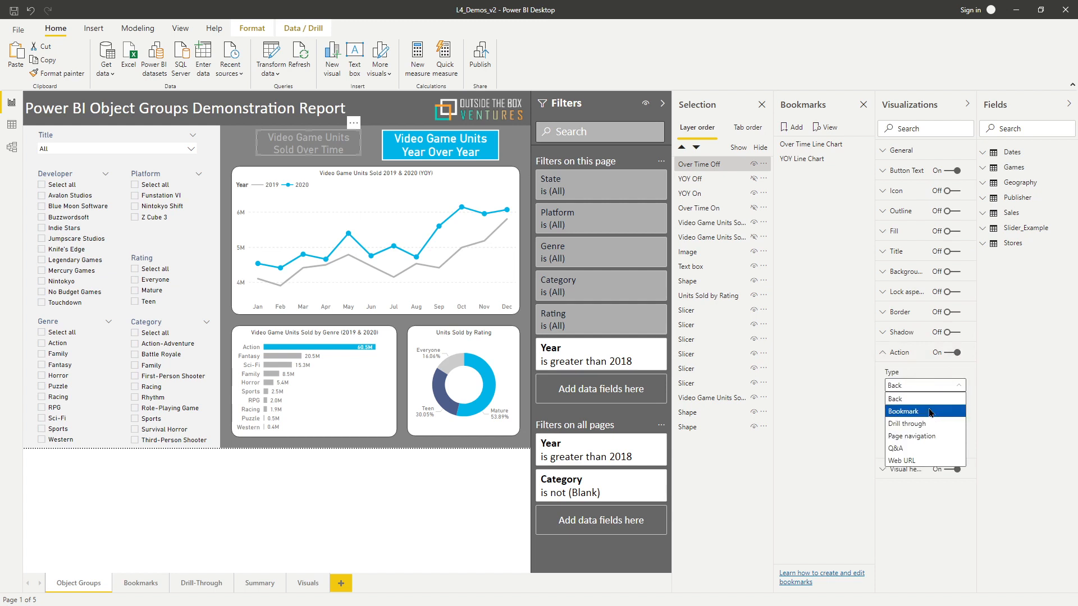
pyautogui.click(928, 411)
pyautogui.click(932, 420)
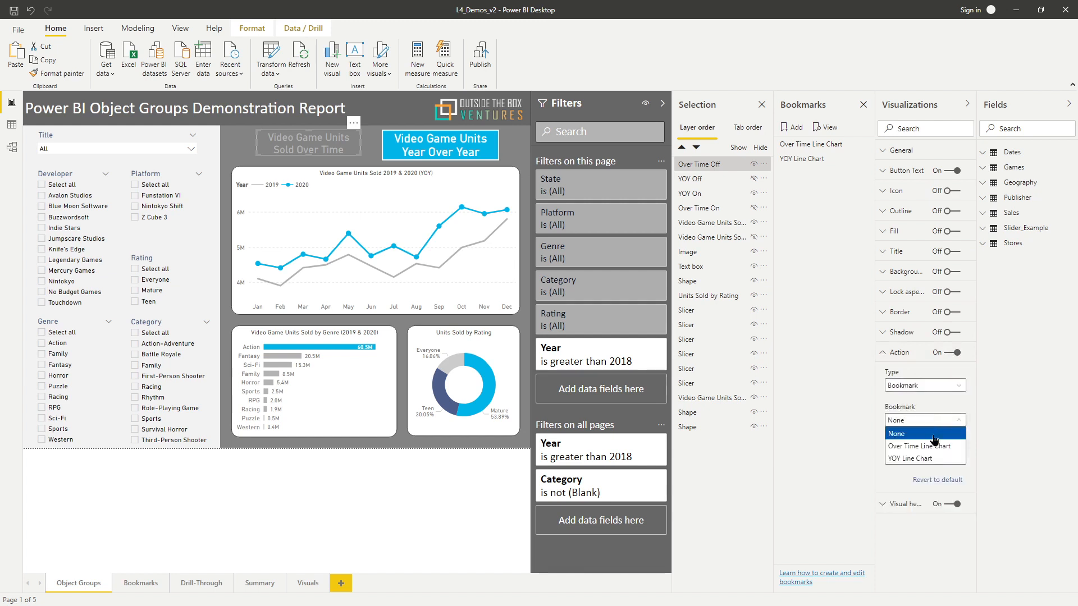
pyautogui.click(935, 447)
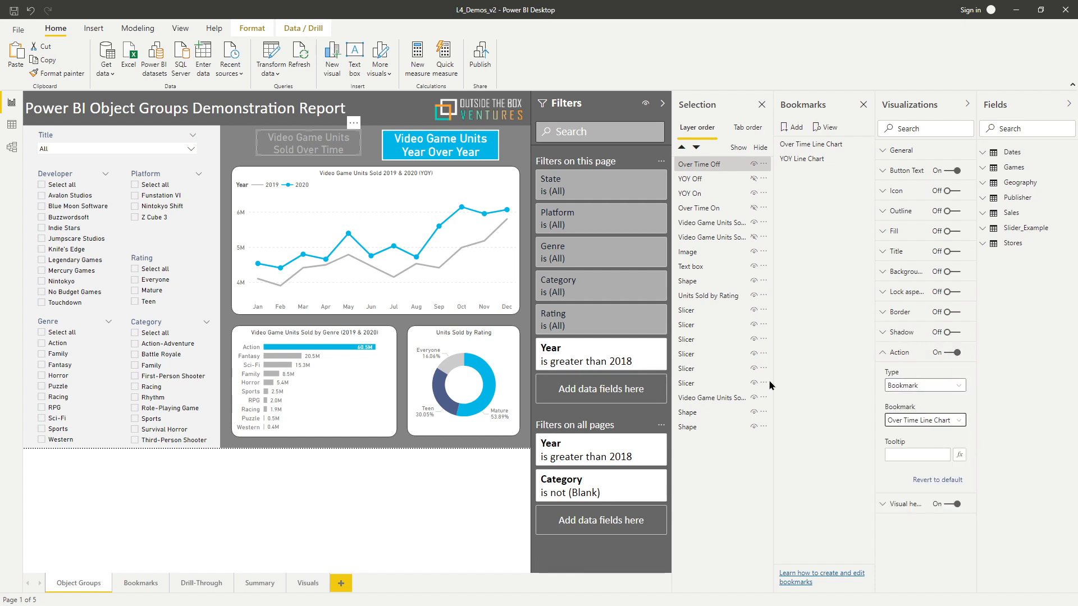
# Switch to the Over Time view and give the greyed-out Year Over Year button a Bookmark action that opens YOY Line Chart
pyautogui.keyDown('ctrl'); pyautogui.click(320, 153); pyautogui.keyUp('ctrl')
pyautogui.click(833, 145)
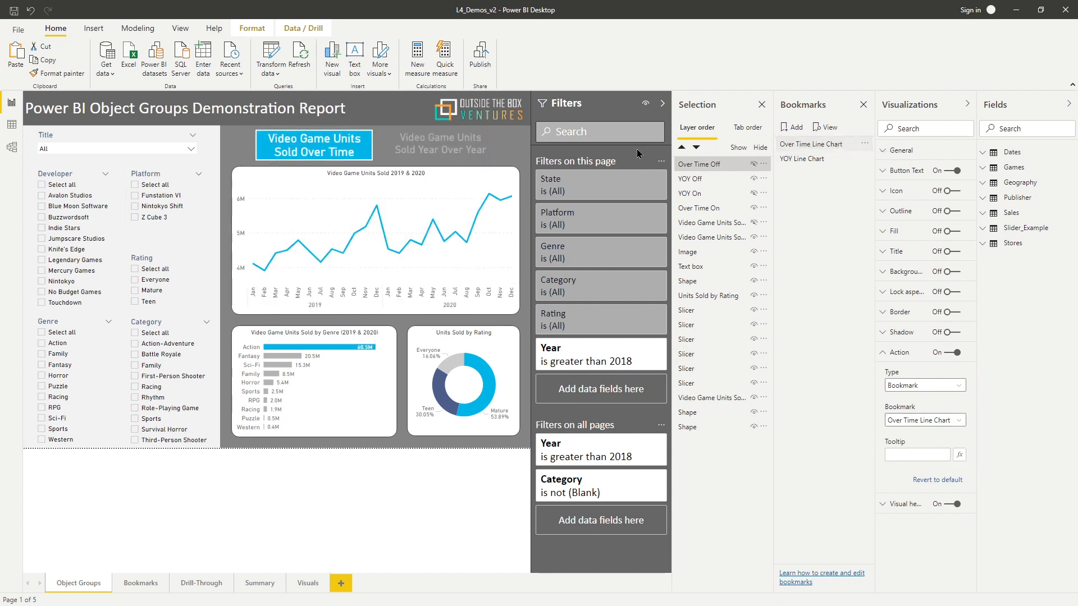
pyautogui.click(449, 142)
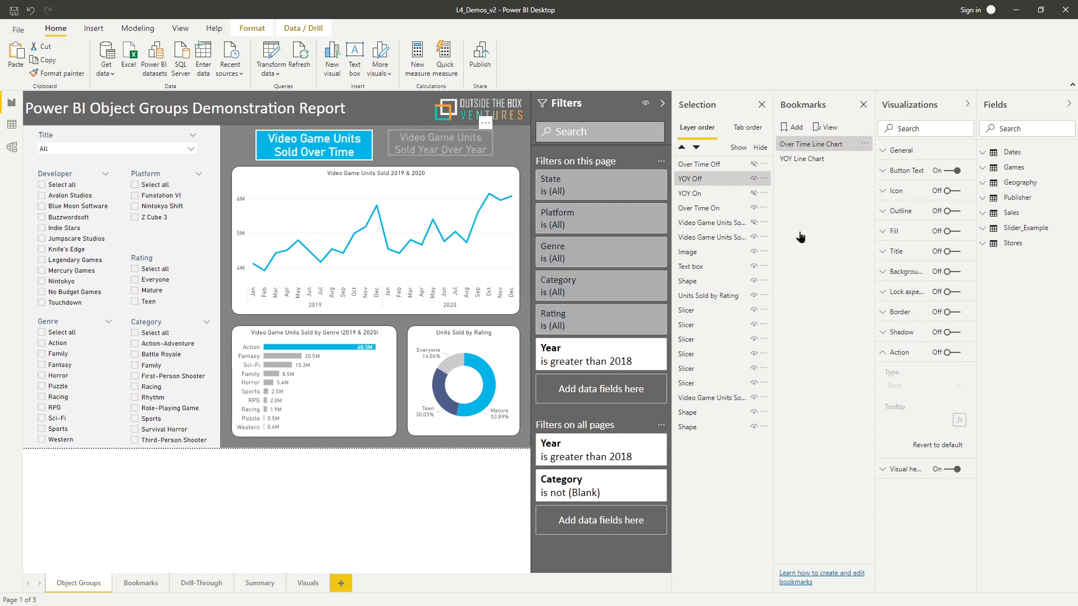
pyautogui.click(948, 352)
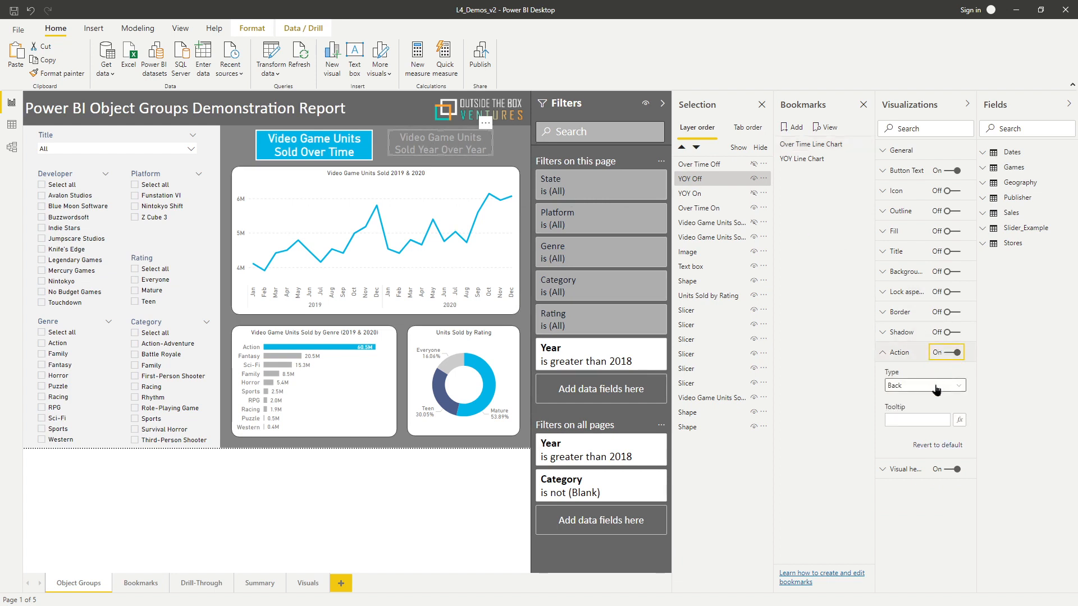
pyautogui.click(936, 387)
pyautogui.click(933, 411)
pyautogui.click(925, 421)
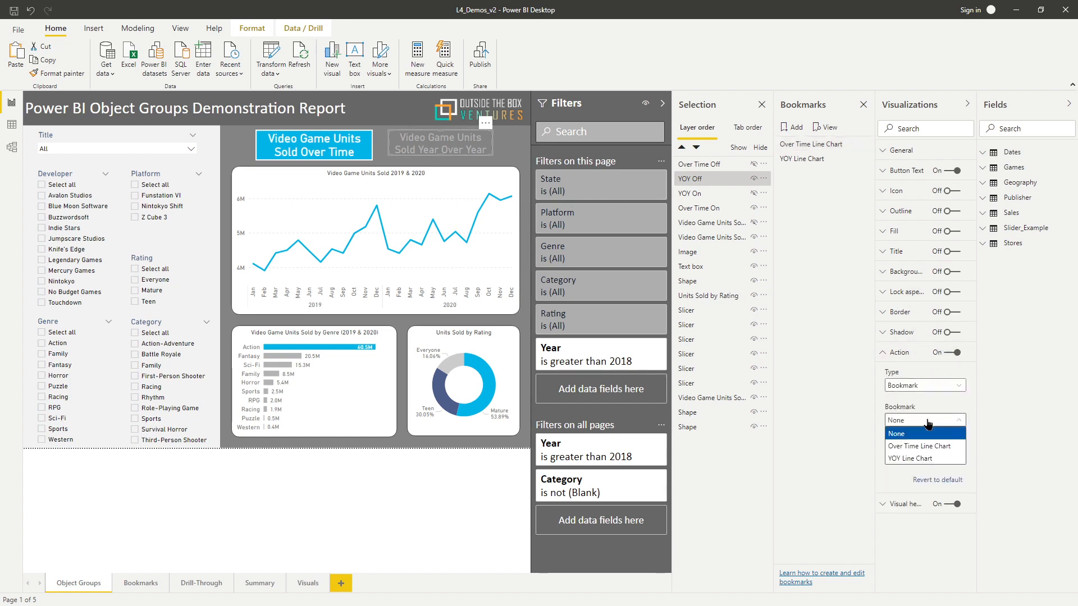
pyautogui.click(925, 458)
pyautogui.click(396, 530)
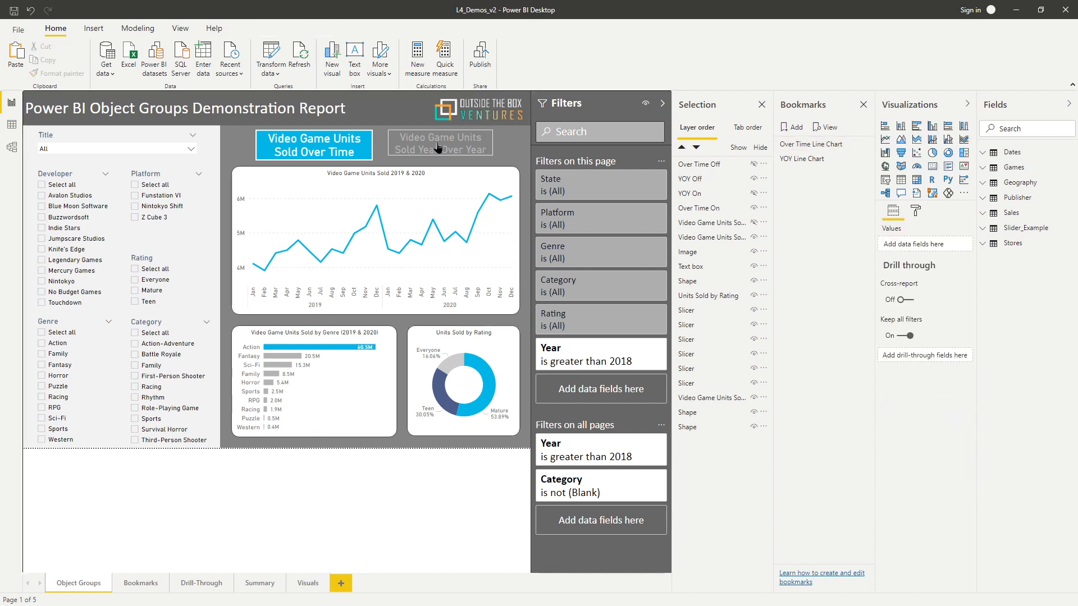
# Test the linked buttons by switching to the Year Over Year view, back to Over Time, and to Year Over Year again
pyautogui.keyDown('ctrl'); pyautogui.click(440, 146); pyautogui.keyUp('ctrl')
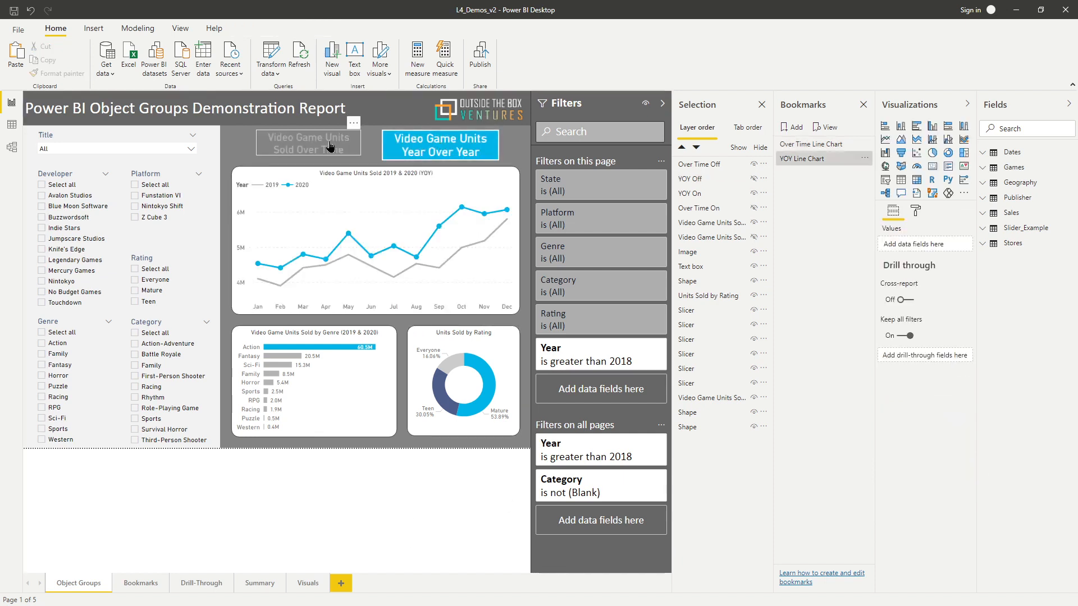
pyautogui.keyDown('ctrl'); pyautogui.click(330, 147); pyautogui.keyUp('ctrl')
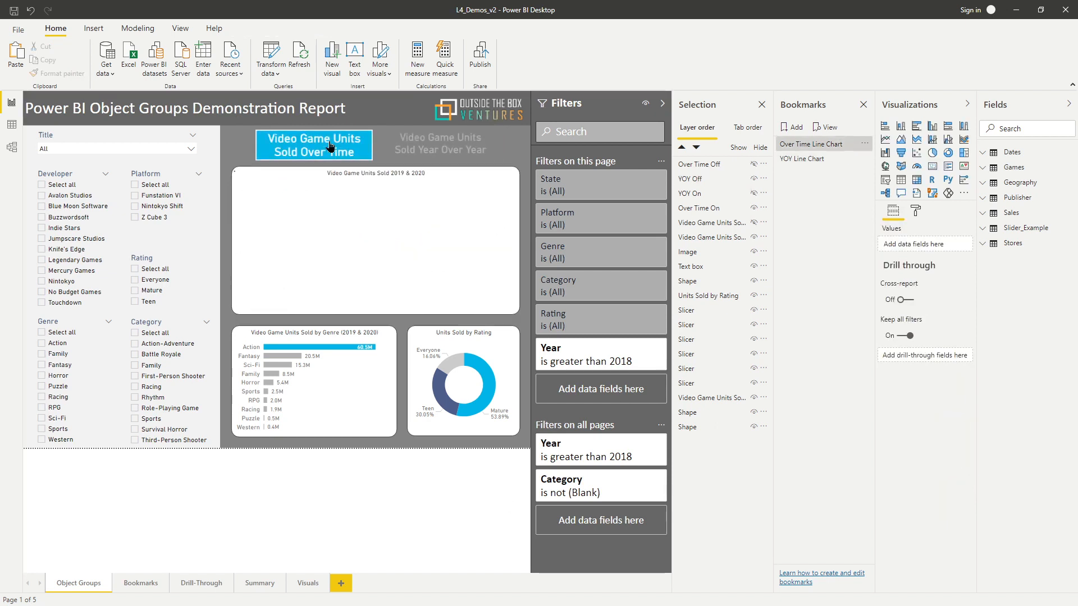
pyautogui.keyDown('ctrl'); pyautogui.click(451, 153); pyautogui.keyUp('ctrl')
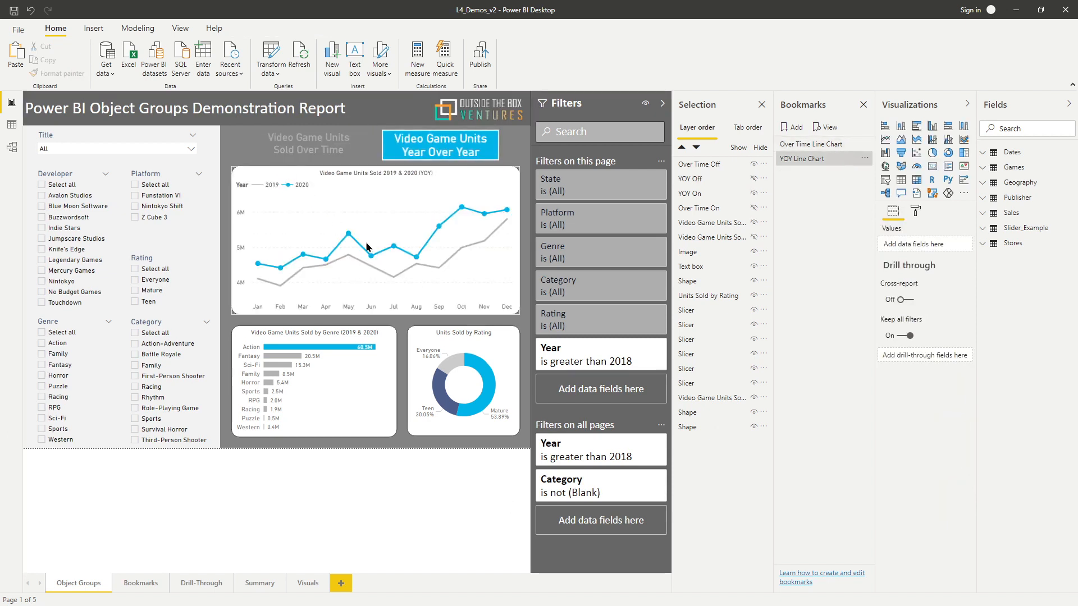